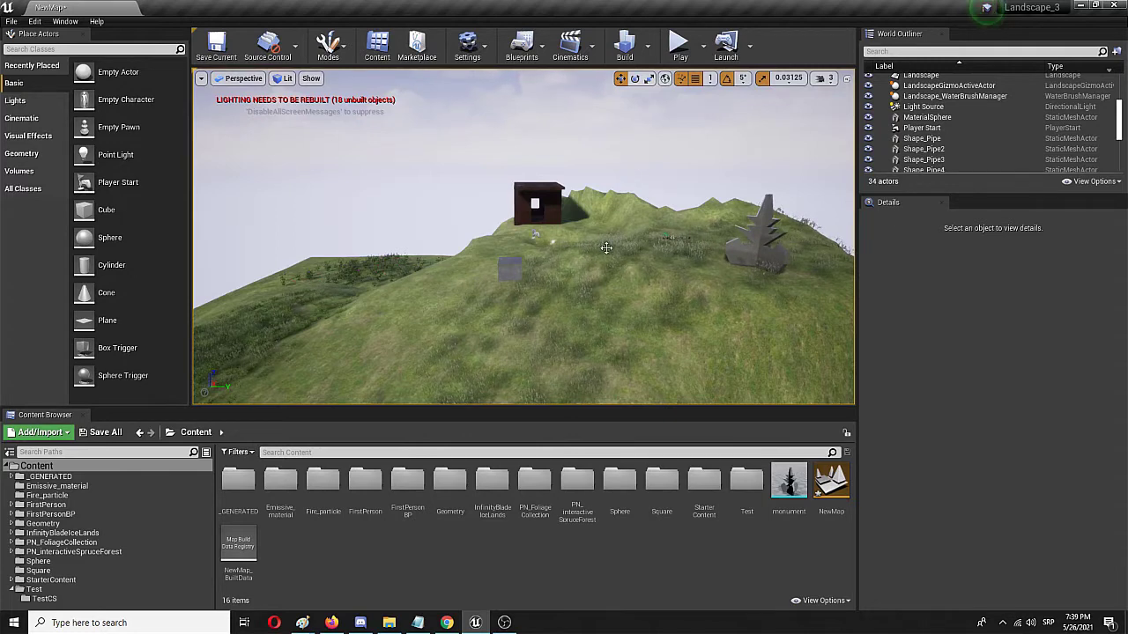
# - Select the Player Start in front of the wooden house and inspect it and the surrounding terrain from near and far
pyautogui.moveTo(610, 244)
pyautogui.mouseDown(button='right')
pyautogui.moveTo(576, 317)
pyautogui.moveTo(503, 263)
pyautogui.moveTo(684, 260)
pyautogui.moveTo(692, 242)
pyautogui.moveTo(606, 254)
pyautogui.mouseUp(button='right')
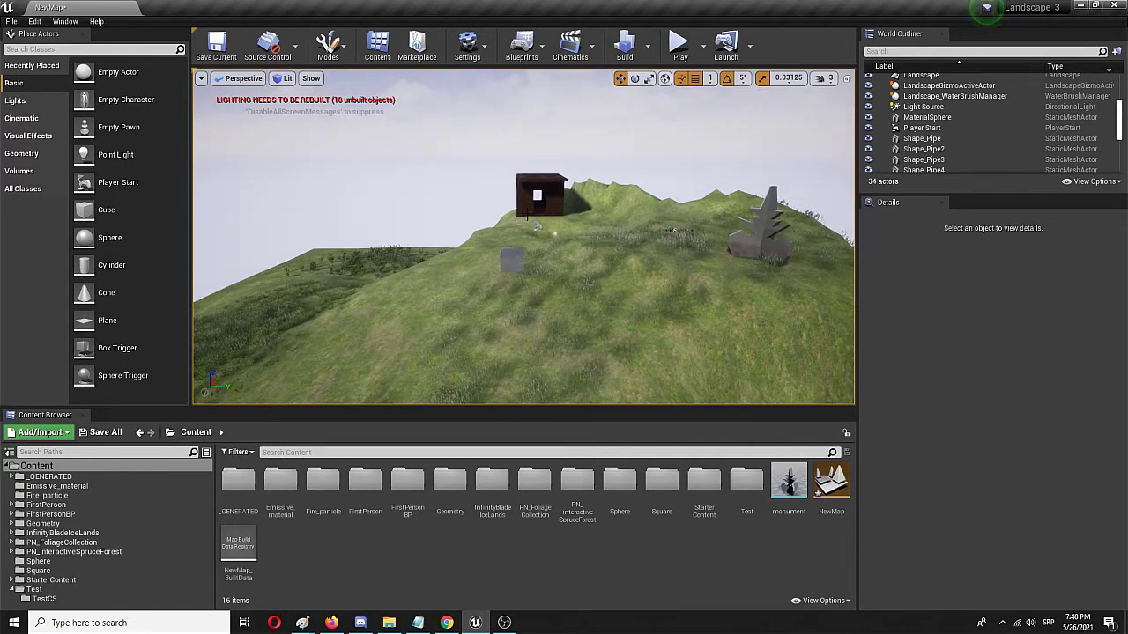
pyautogui.moveTo(540, 231); pyautogui.dragTo(495, 242, button='right')
pyautogui.click(533, 244)
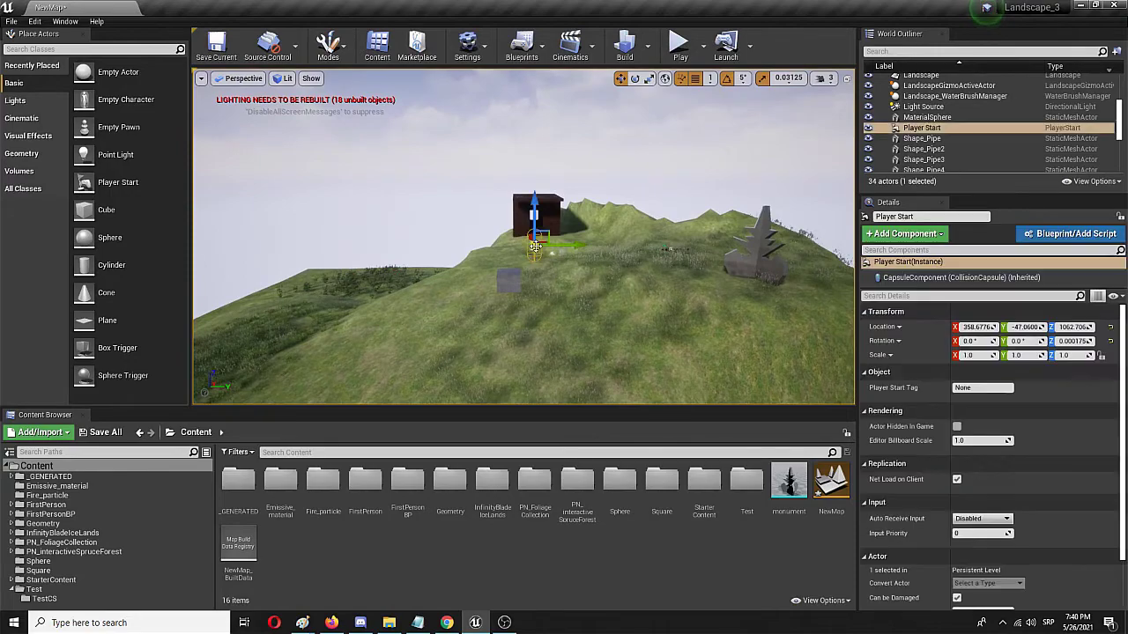
pyautogui.press('f')
pyautogui.moveTo(557, 255); pyautogui.dragTo(590, 255, button='right')
pyautogui.moveTo(480, 257)
pyautogui.keyDown('alt'); pyautogui.mouseDown()
pyautogui.moveTo(379, 261)
pyautogui.moveTo(482, 258)
pyautogui.mouseUp(); pyautogui.keyUp('alt')
pyautogui.moveTo(540, 259)
pyautogui.mouseDown(button='right')
pyautogui.moveTo(495, 243)
pyautogui.moveTo(523, 254)
pyautogui.moveTo(517, 265)
pyautogui.moveTo(497, 232)
pyautogui.moveTo(525, 251)
pyautogui.mouseUp(button='right')
pyautogui.press('s')
pyautogui.press('s')
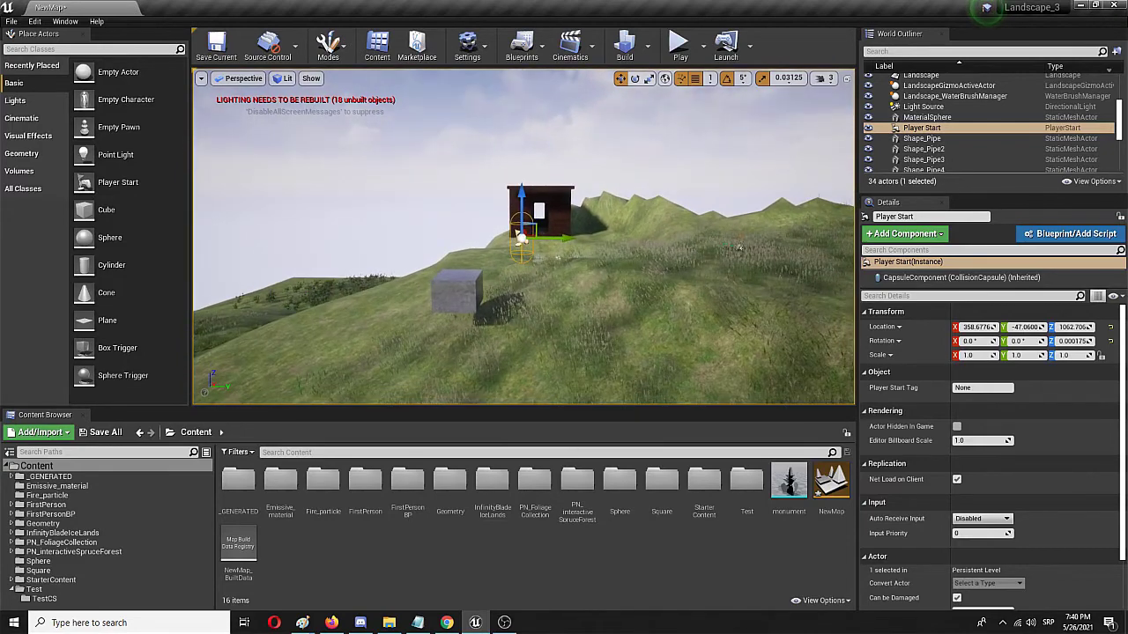
pyautogui.moveTo(521, 238); pyautogui.dragTo(513, 272, button='right')
pyautogui.scroll(8, 751, 212)
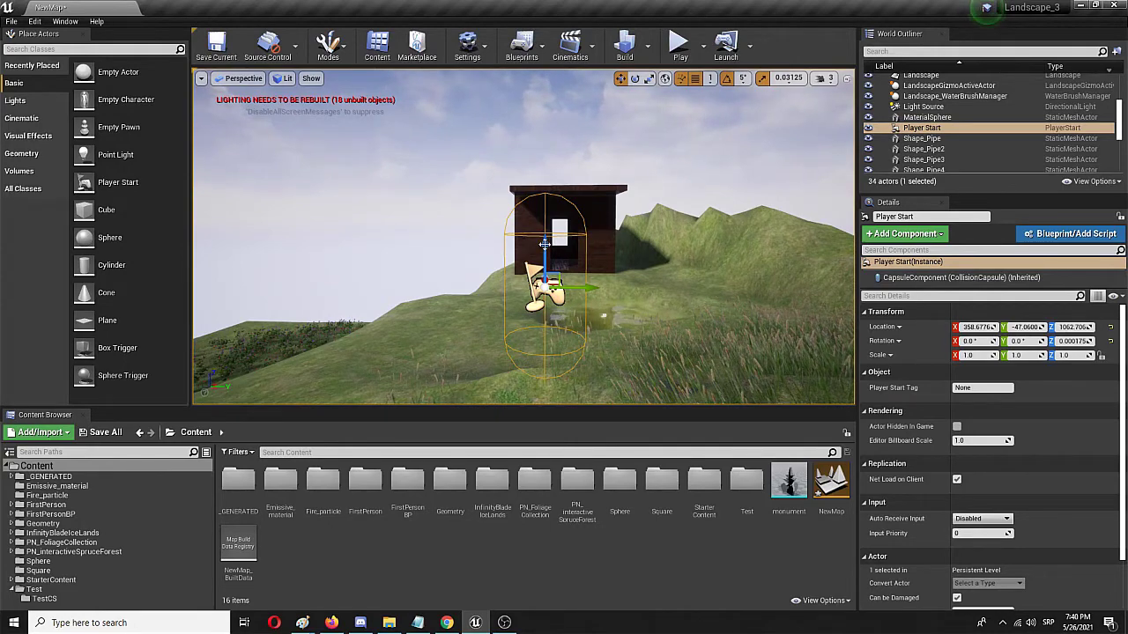
pyautogui.press('s')
pyautogui.moveTo(644, 272); pyautogui.dragTo(643, 290, button='right')
pyautogui.moveTo(640, 339); pyautogui.dragTo(640, 345)
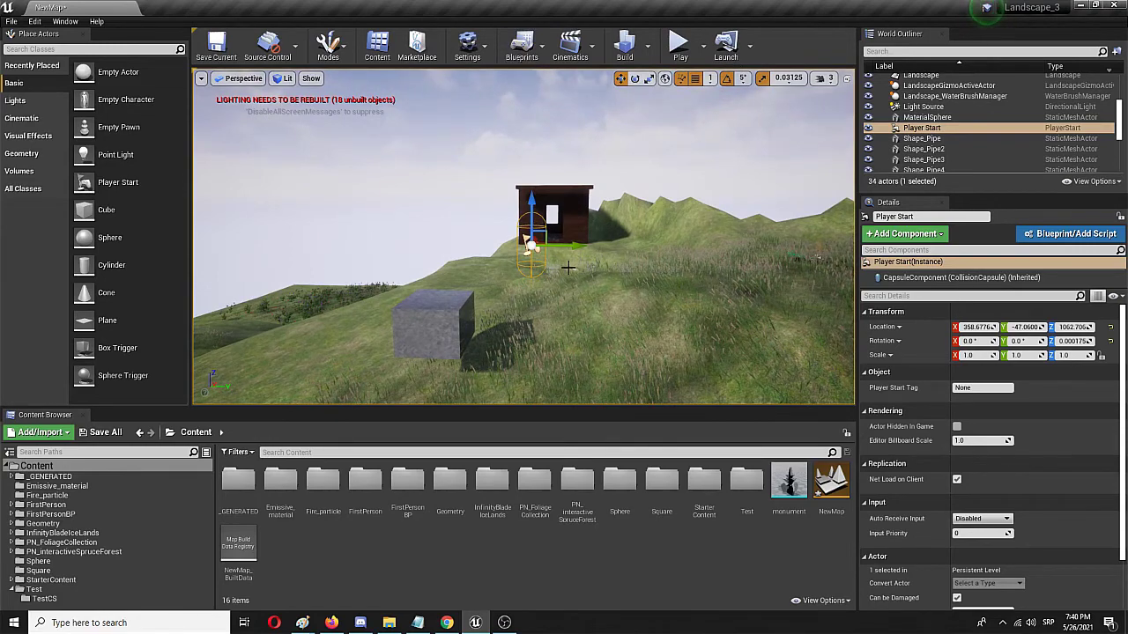
# - Add a level sequence named O_cin to the level and enlarge the viewport above the Sequencer
pyautogui.moveTo(572, 267)
pyautogui.mouseDown(button='right')
pyautogui.moveTo(586, 260)
pyautogui.moveTo(573, 273)
pyautogui.moveTo(585, 278)
pyautogui.mouseUp(button='right')
pyautogui.press('w')
pyautogui.click(594, 53)
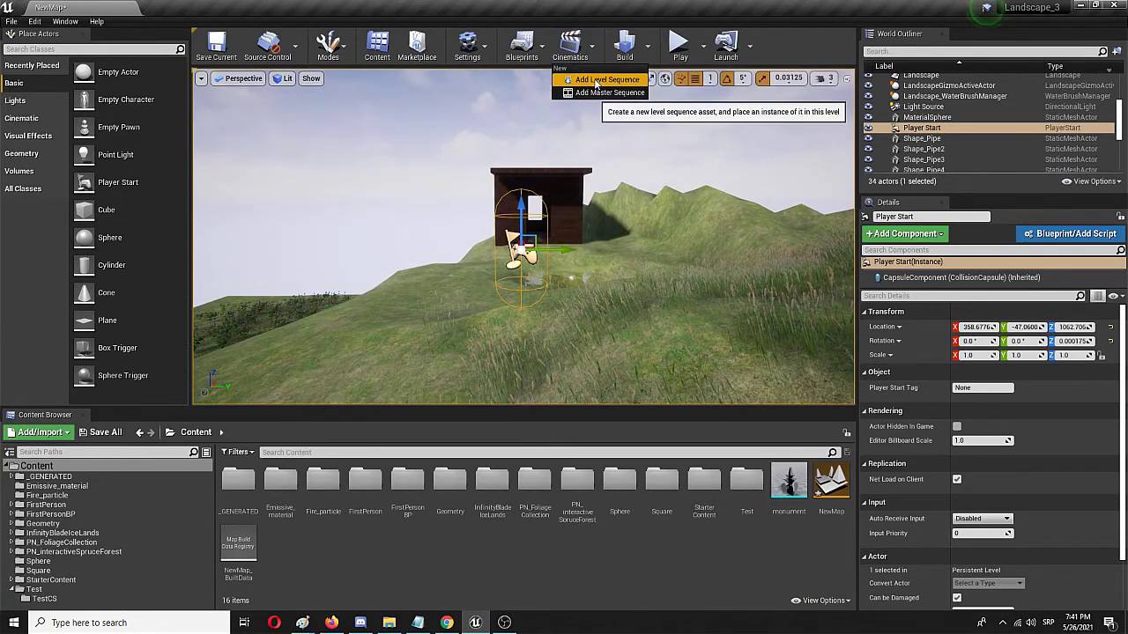
pyautogui.click(596, 81)
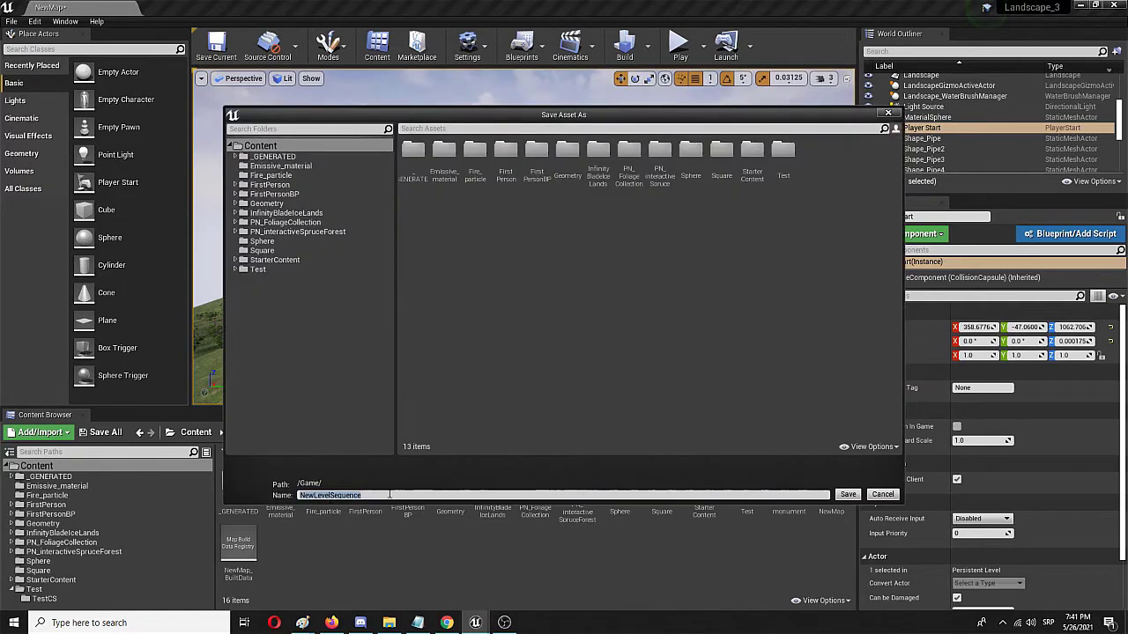
pyautogui.write('O_cin')
pyautogui.click(847, 496)
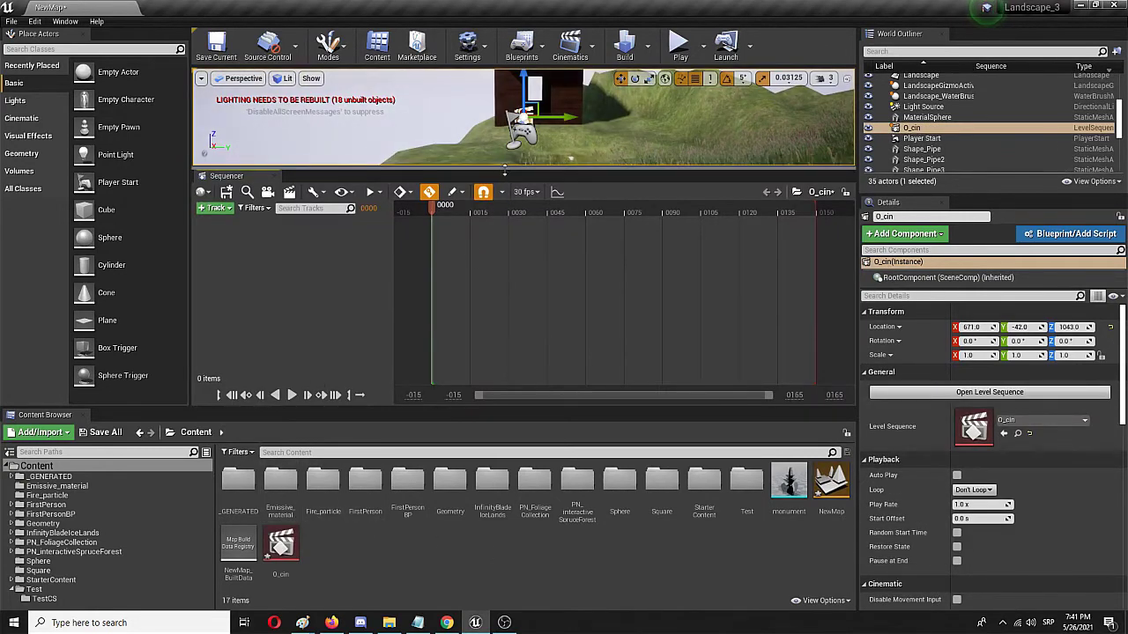
pyautogui.moveTo(508, 167); pyautogui.dragTo(513, 270)
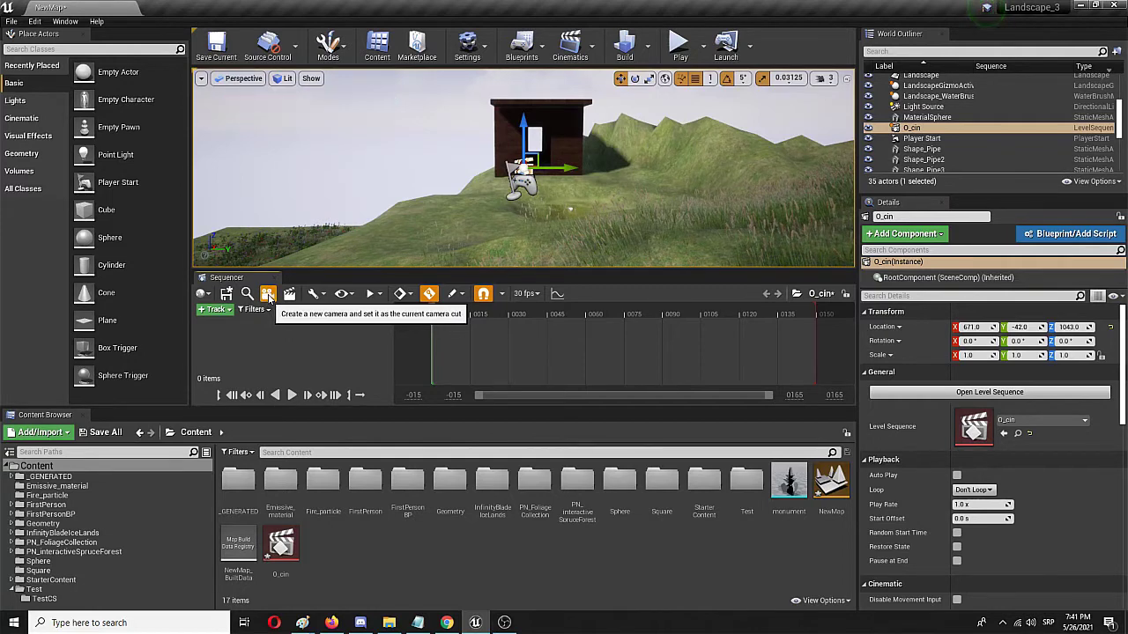
# - Create a new cine camera in the sequence as the current camera cut and look through its tracks
pyautogui.click(269, 295)
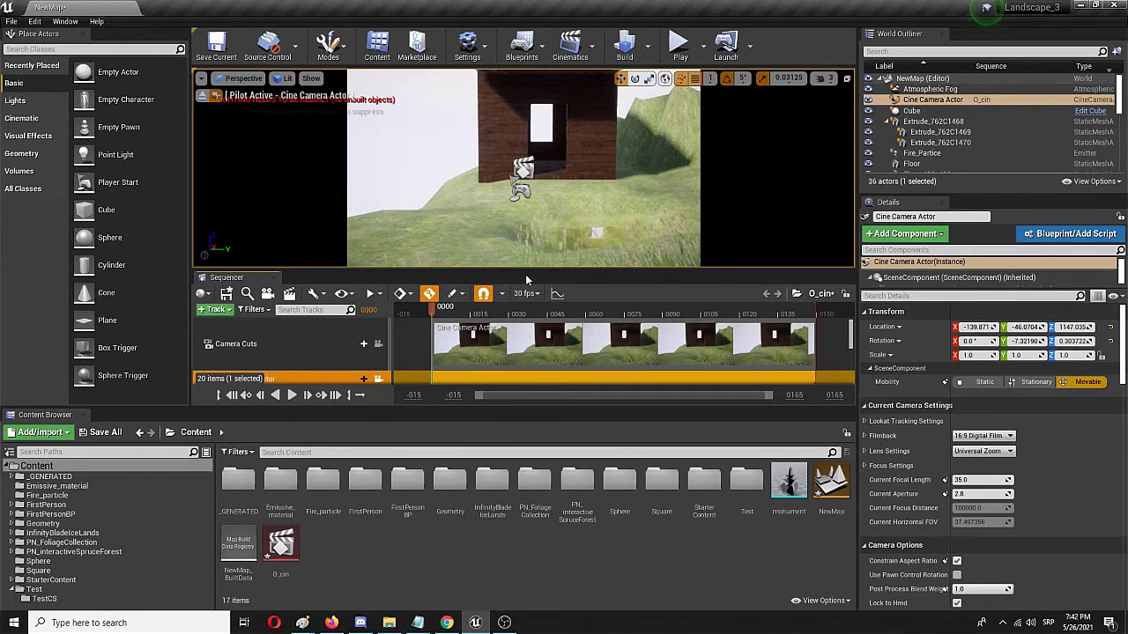
pyautogui.scroll(-3, 855, 345)
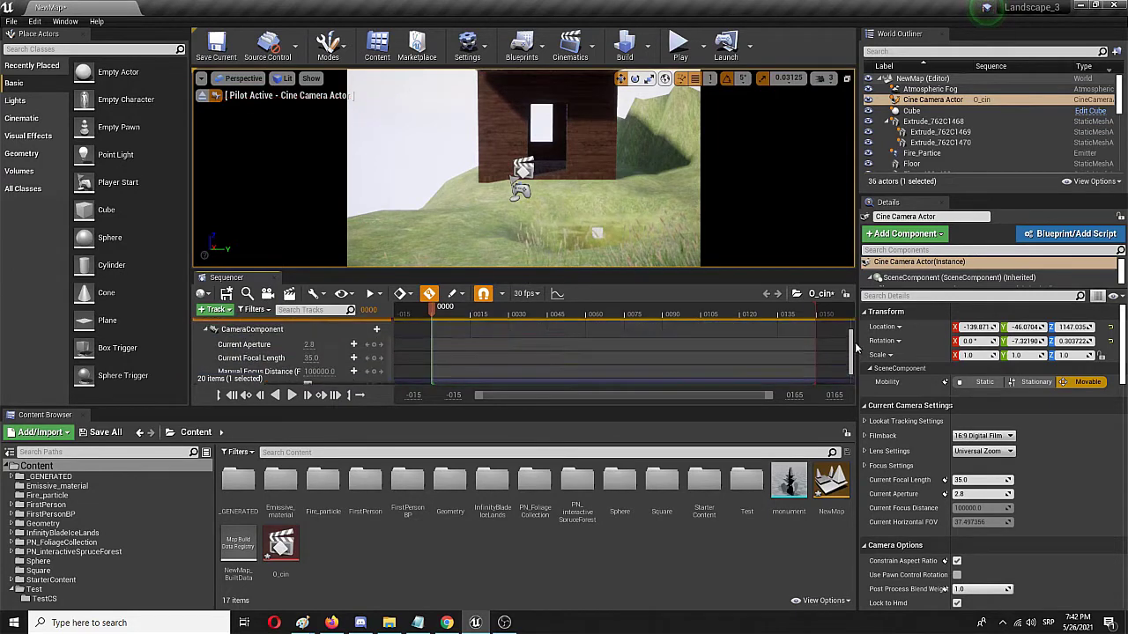
pyautogui.scroll(3, 292, 370)
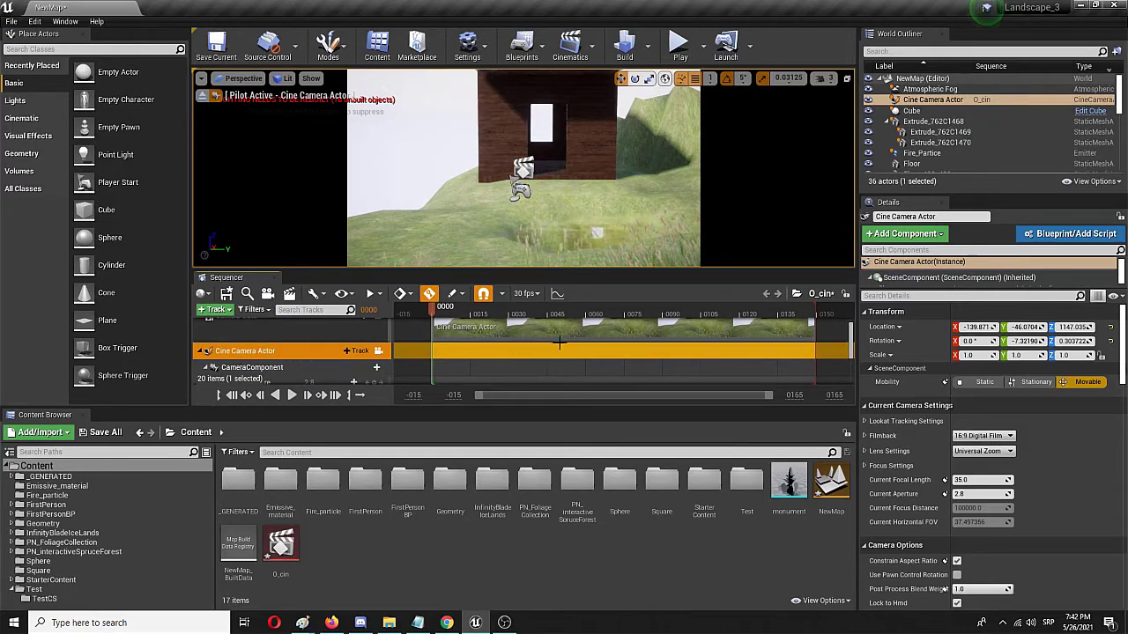
# - Pilot the cine camera back to a distant shot of the wooden house on the hill
pyautogui.scroll(9, 532, 189)
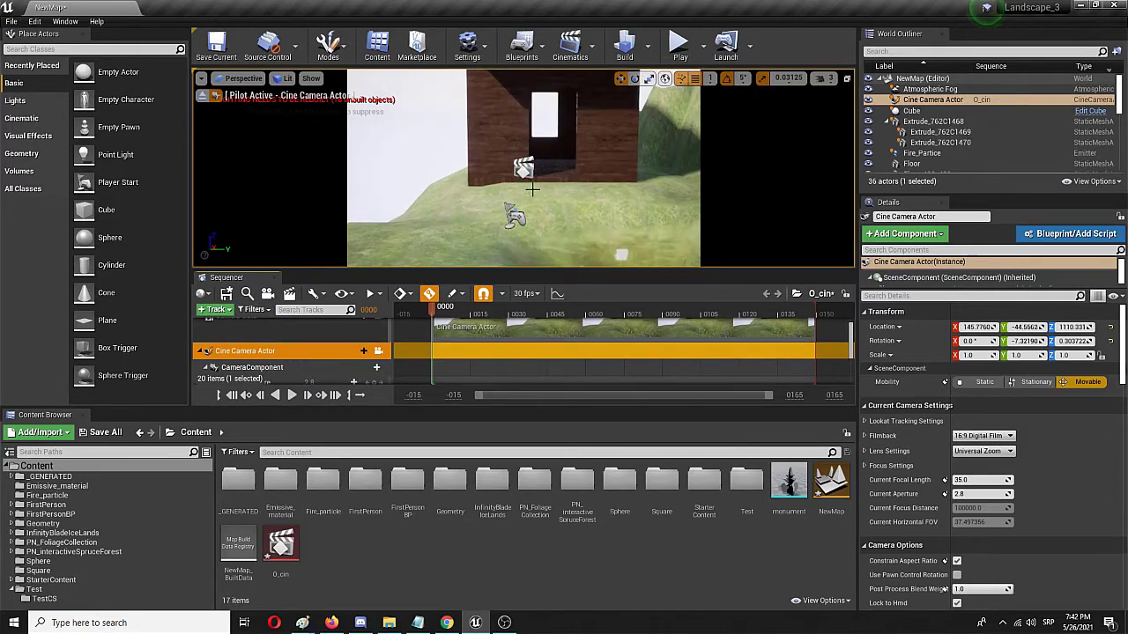
pyautogui.press('s')
pyautogui.moveTo(670, 210)
pyautogui.mouseDown(button='right')
pyautogui.moveTo(662, 194)
pyautogui.moveTo(656, 225)
pyautogui.moveTo(693, 219)
pyautogui.moveTo(653, 219)
pyautogui.mouseUp(button='right')
pyautogui.press('w')
pyautogui.press('s')
pyautogui.press('a')
pyautogui.press('d')
pyautogui.press('a')
pyautogui.press('s')
pyautogui.press('s')
pyautogui.press('s')
pyautogui.press('s')
pyautogui.press('s')
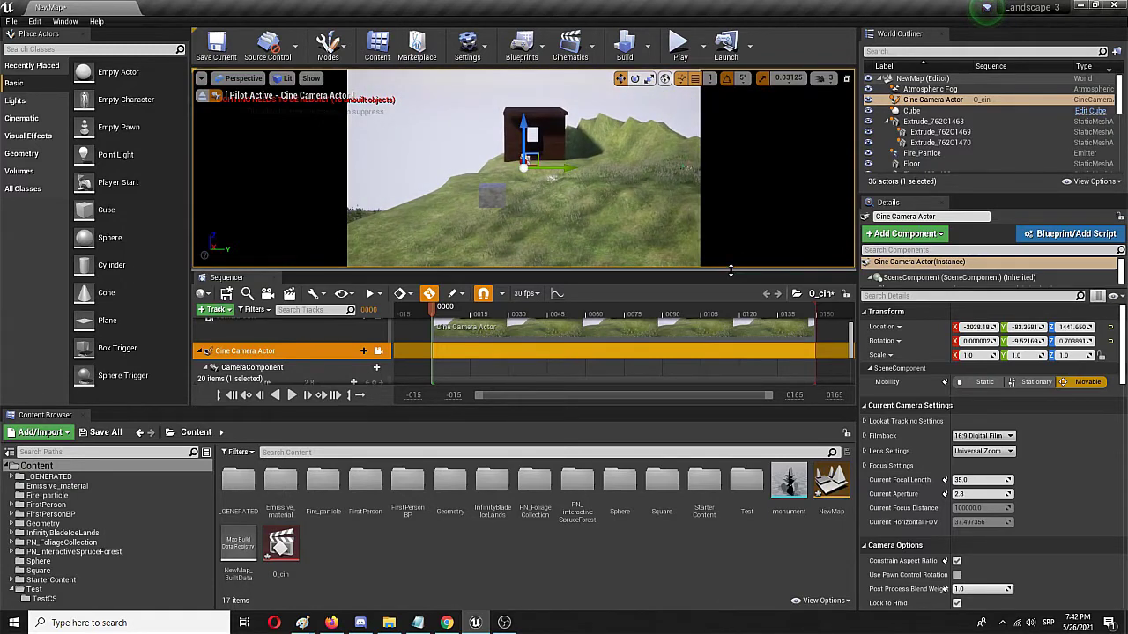
# - Make room for the Sequencer tracks, adjust the camera's angle slightly and key its Transform at frame 0
pyautogui.moveTo(732, 268); pyautogui.dragTo(705, 191)
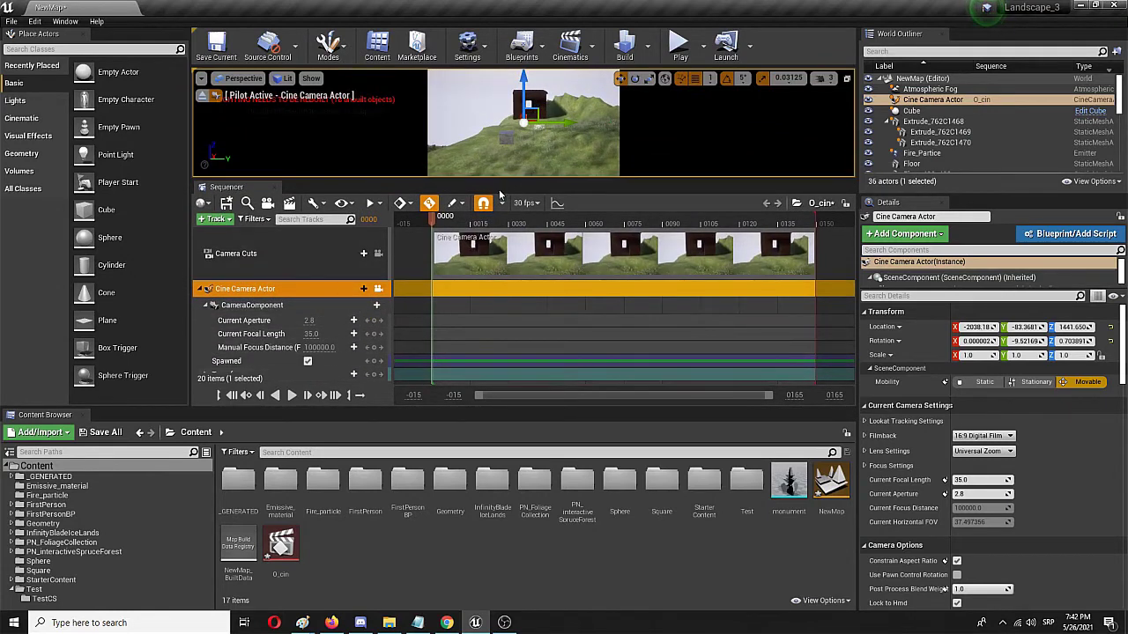
pyautogui.moveTo(604, 169); pyautogui.dragTo(624, 133)
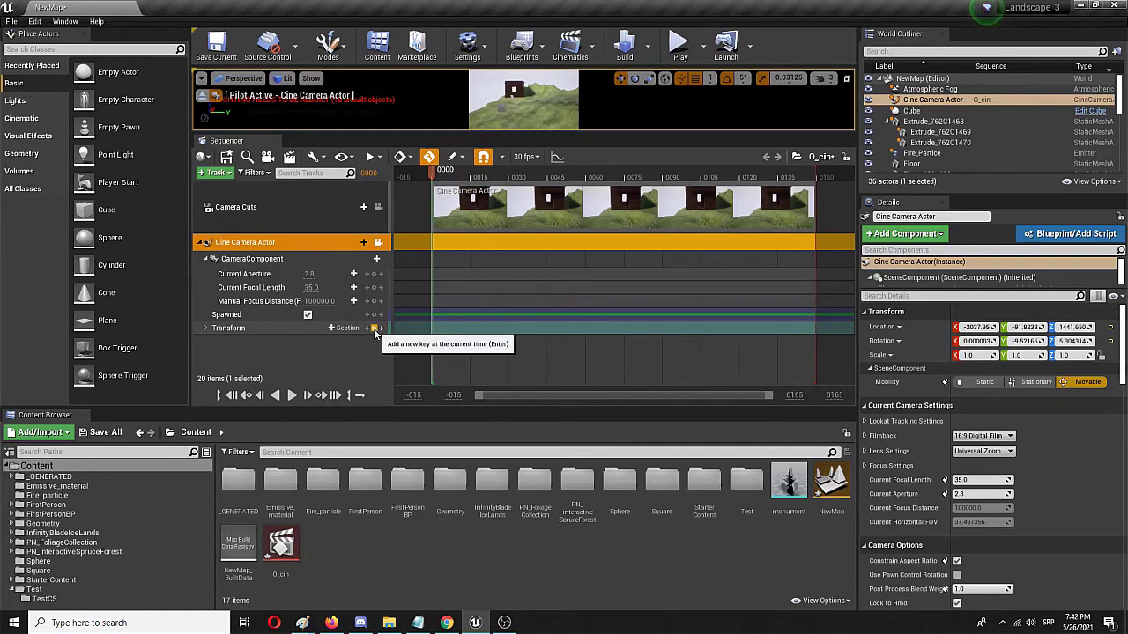
pyautogui.click(375, 328)
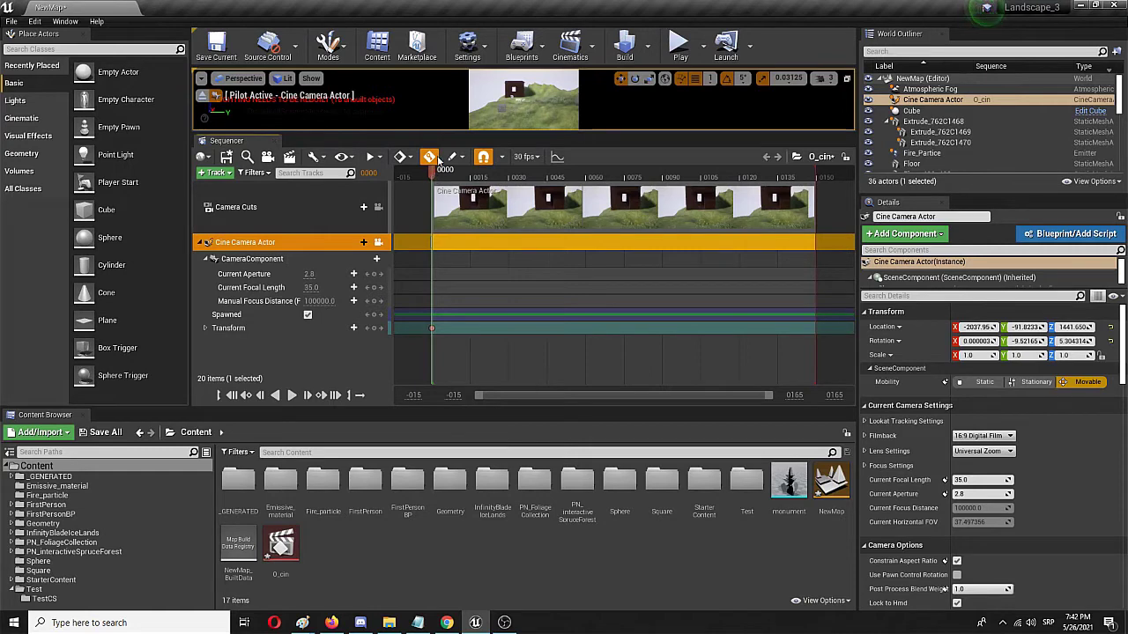
# - At frame 150, fly the camera close to the house's entrance, and play the sequence from the start
pyautogui.moveTo(434, 171); pyautogui.dragTo(818, 185)
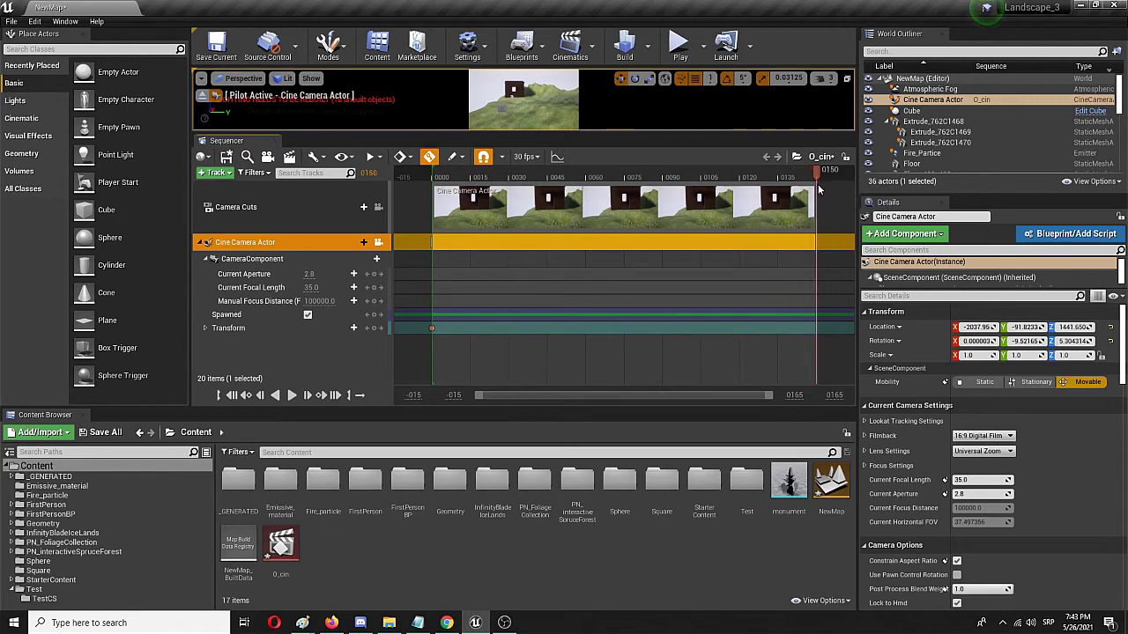
pyautogui.moveTo(539, 111)
pyautogui.mouseDown(button='right')
pyautogui.moveTo(519, 111)
pyautogui.moveTo(541, 111)
pyautogui.mouseUp(button='right')
pyautogui.press('w')
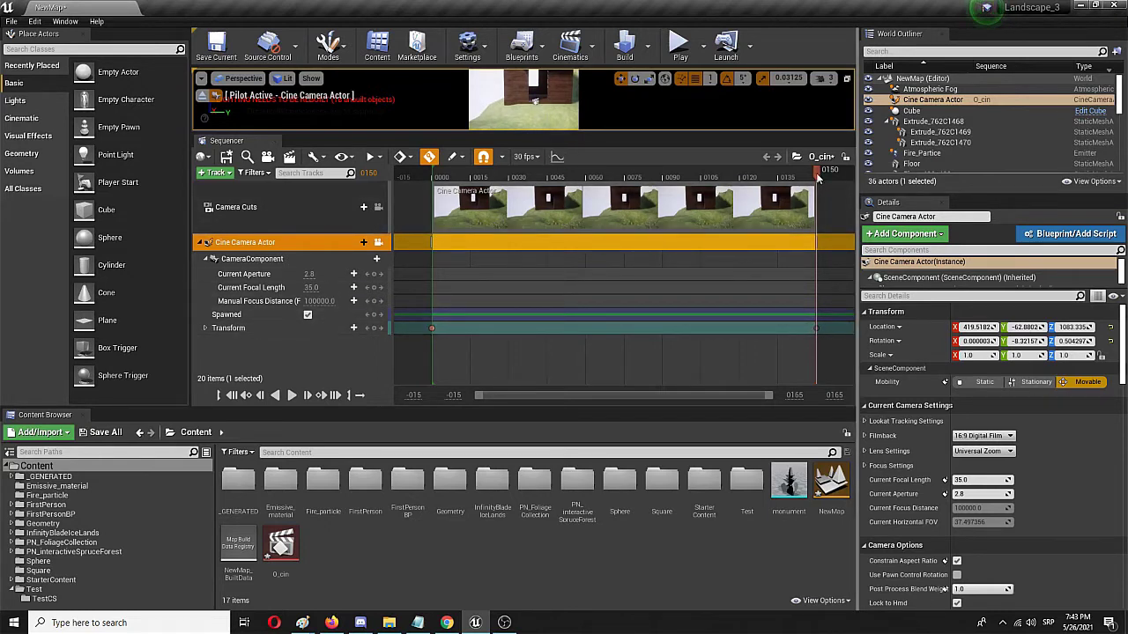
pyautogui.moveTo(817, 176); pyautogui.dragTo(433, 178)
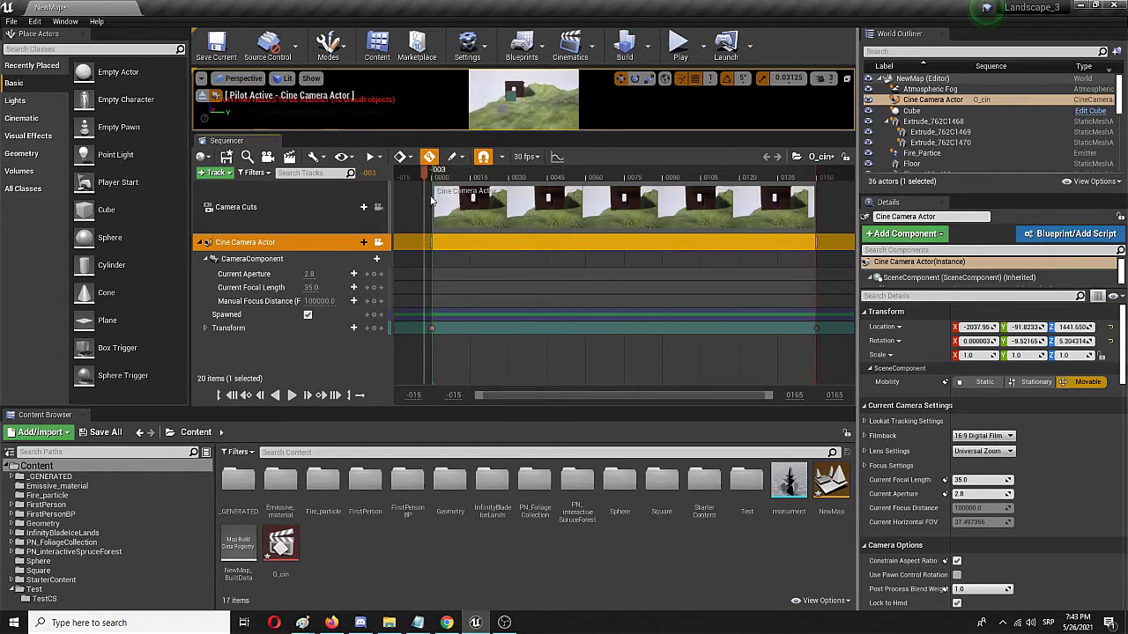
pyautogui.click(370, 156)
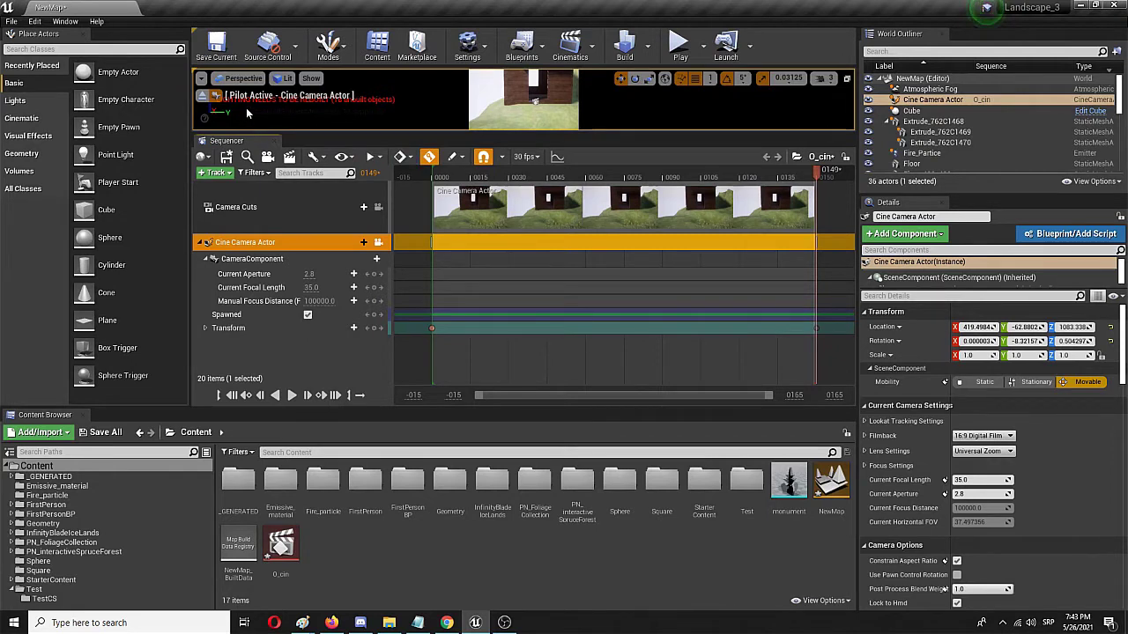
# - Save the current level, enlarge the viewport and close the Sequencer
pyautogui.click(208, 54)
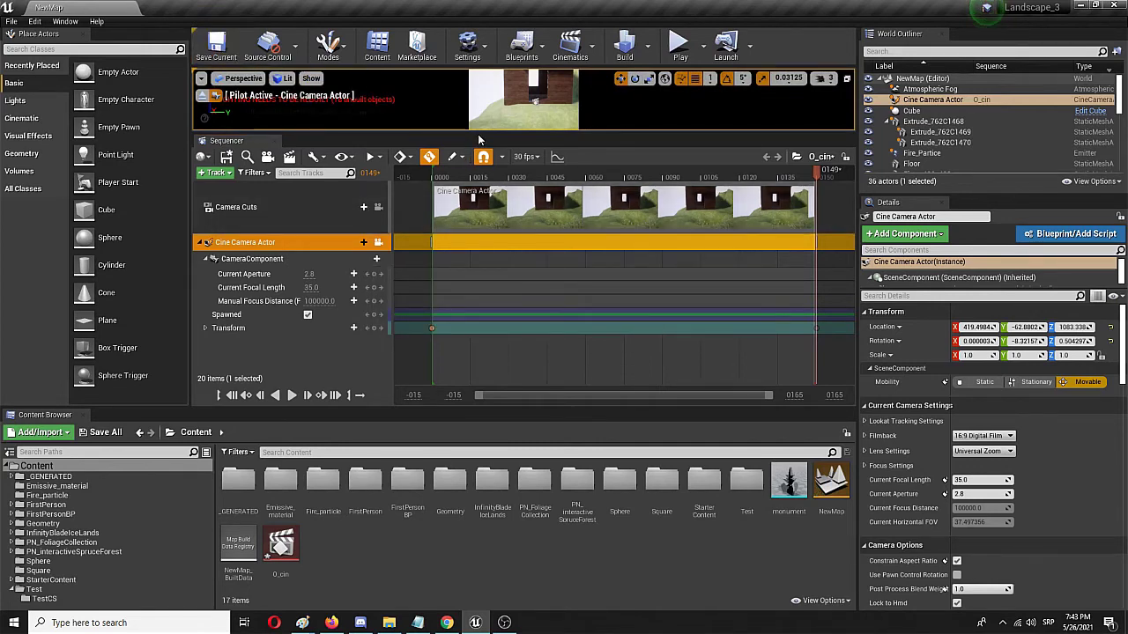
pyautogui.moveTo(481, 128); pyautogui.dragTo(481, 306)
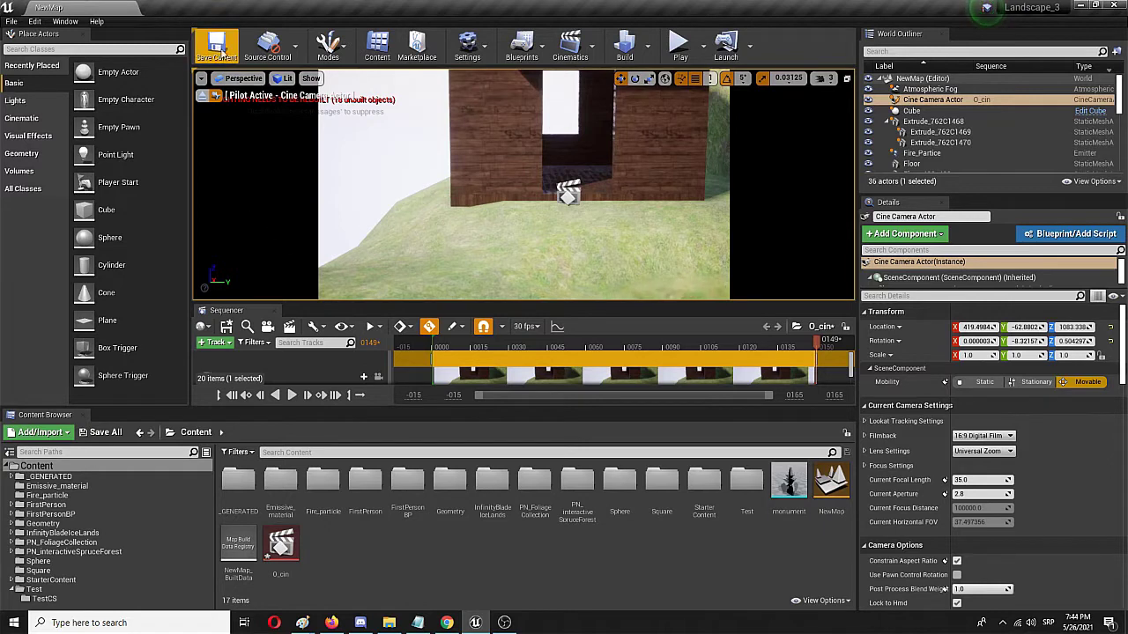
pyautogui.click(218, 44)
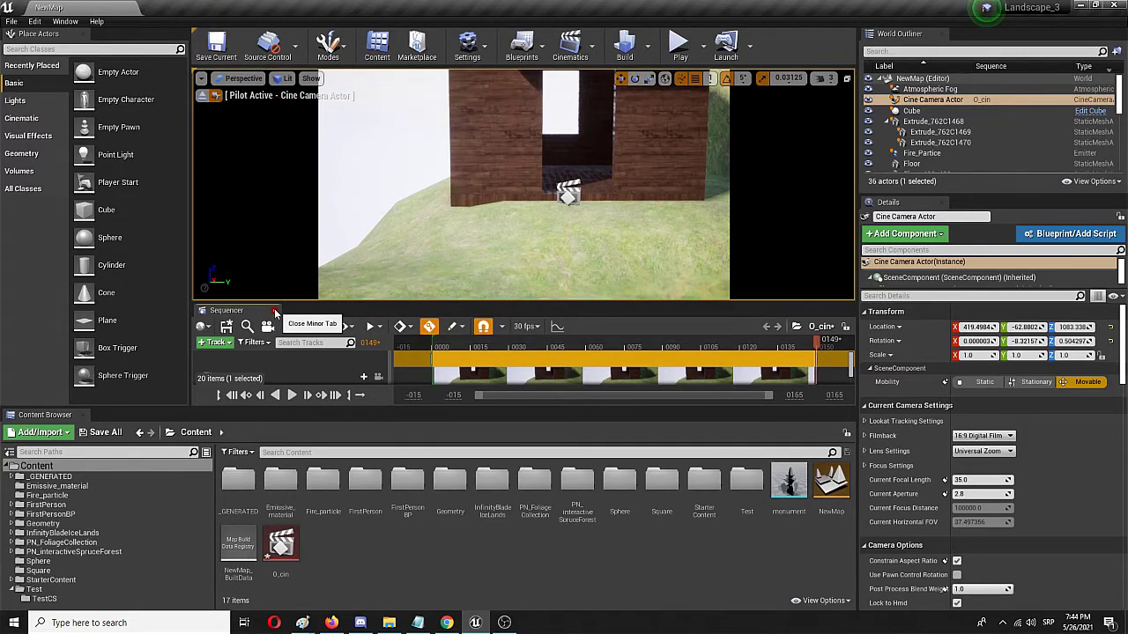
pyautogui.click(274, 311)
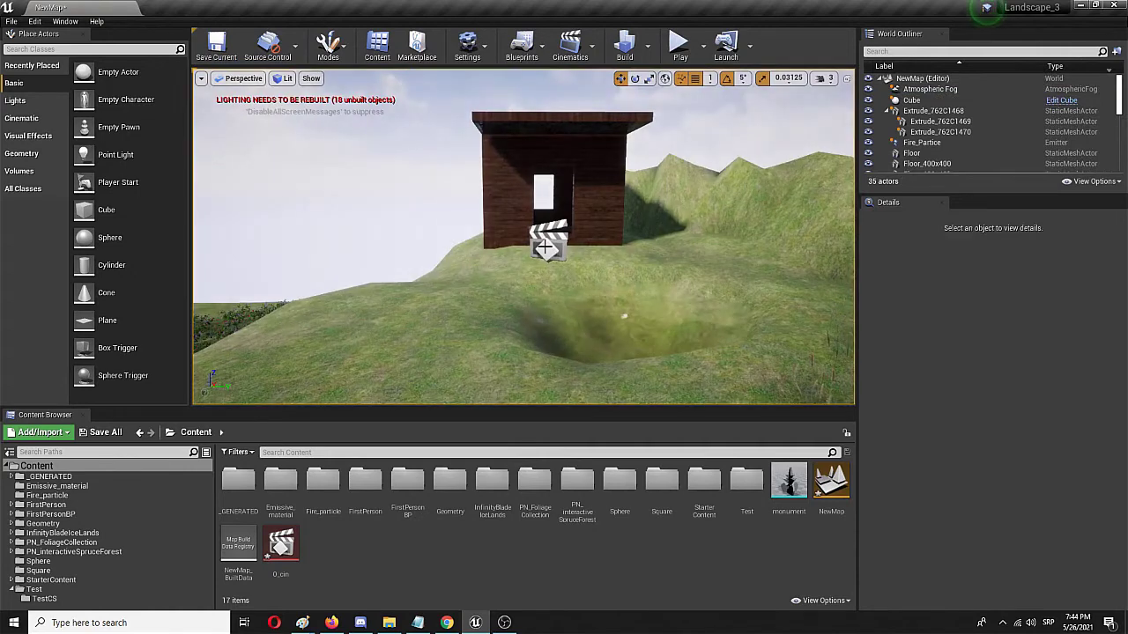
# - Select the O_cin level sequence actor in front of the house and open the Level Blueprint
pyautogui.click(546, 243)
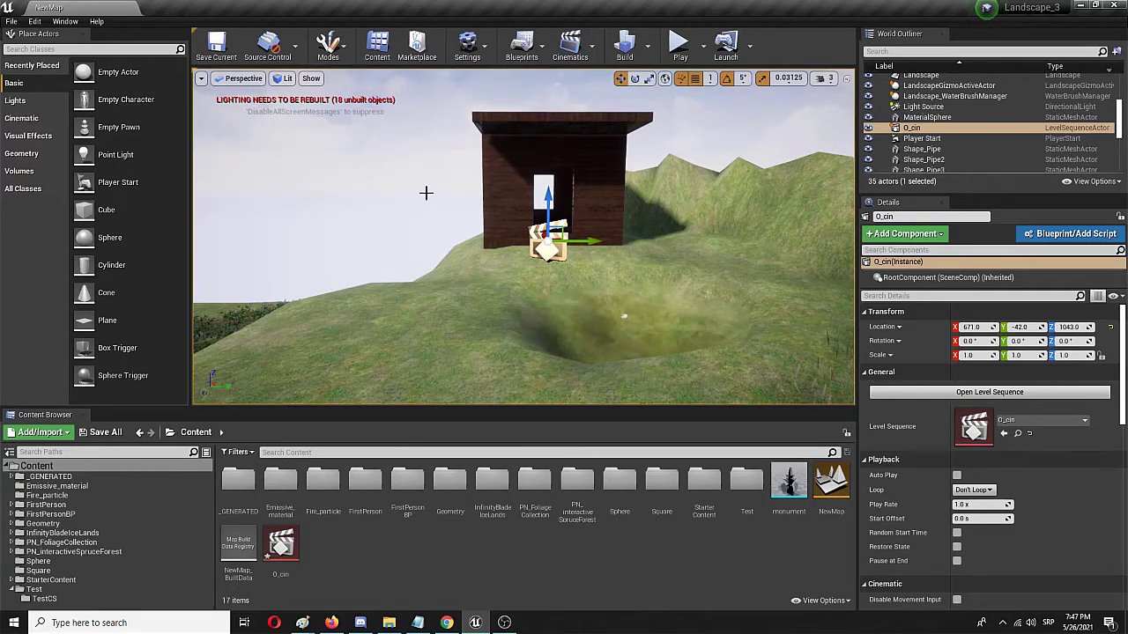
pyautogui.click(524, 49)
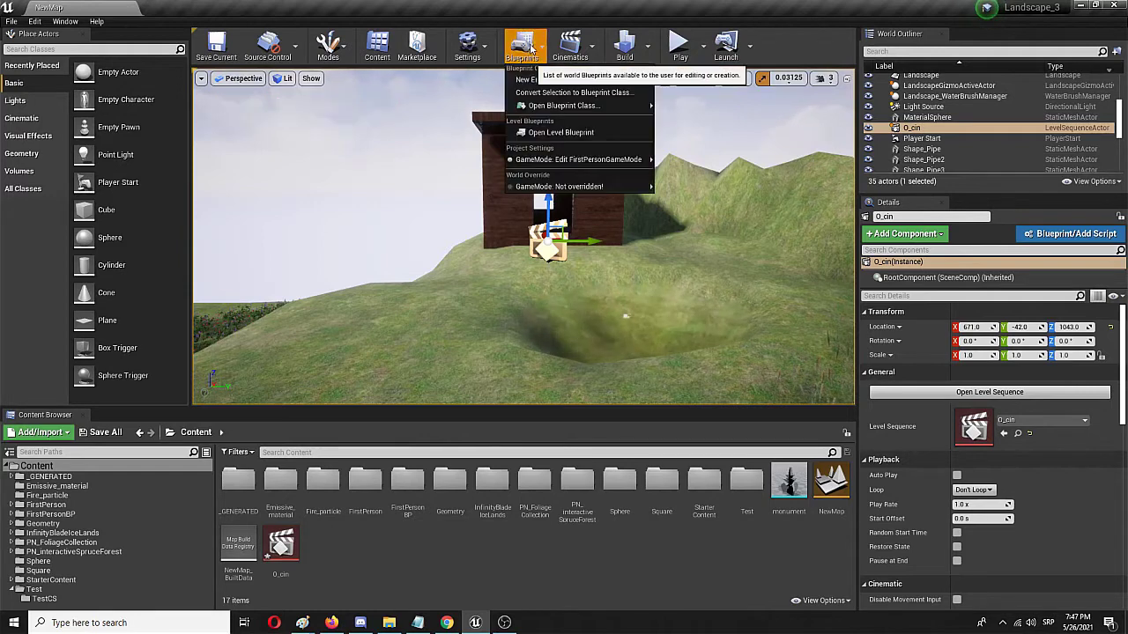
pyautogui.click(551, 134)
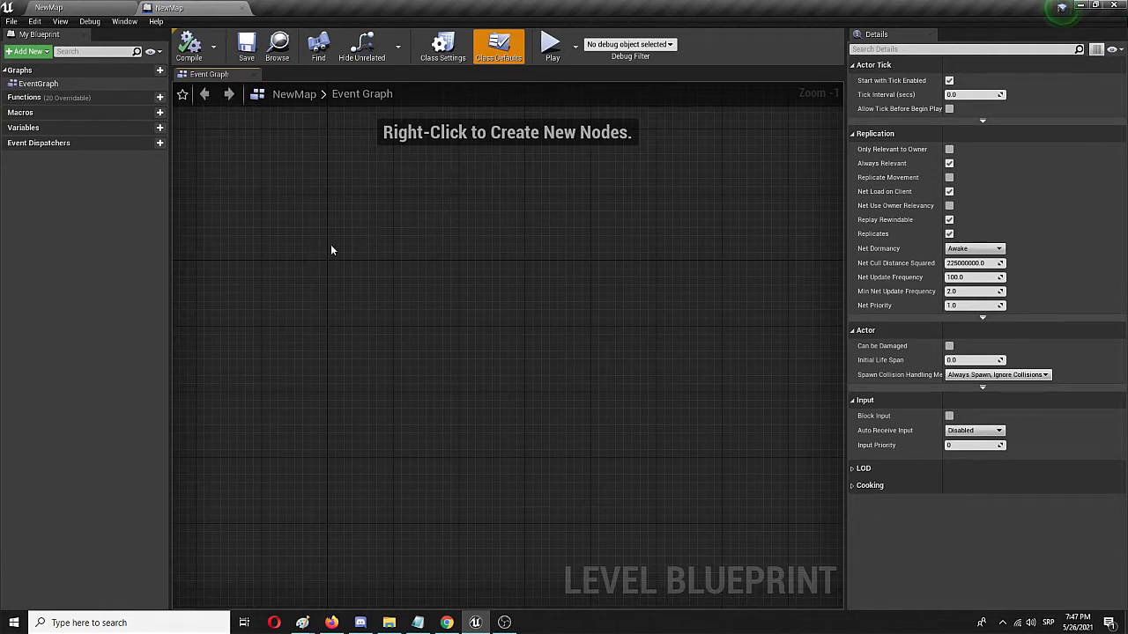
# - Add an Event BeginPlay node to the Event Graph and shift it slightly left
pyautogui.rightClick(380, 253)
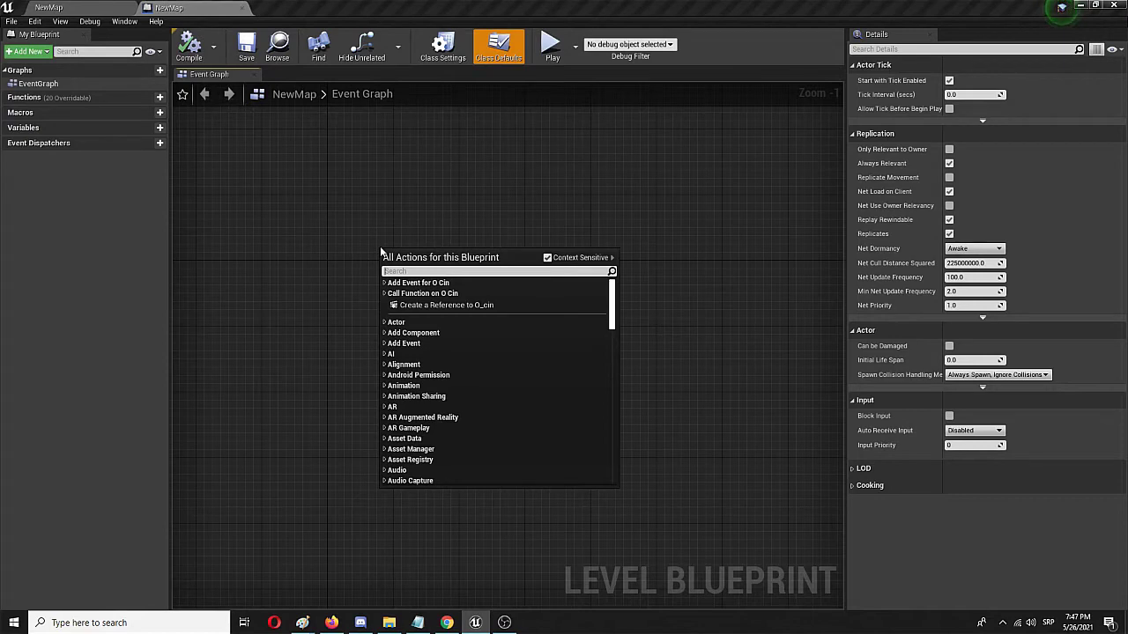
pyautogui.write('begin')
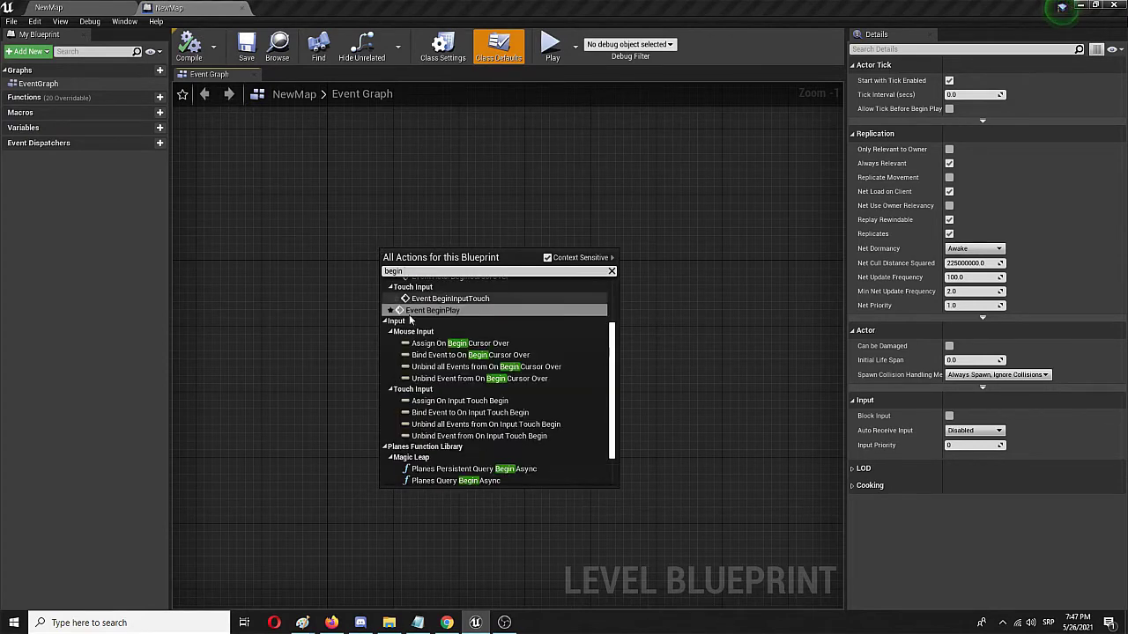
pyautogui.click(421, 309)
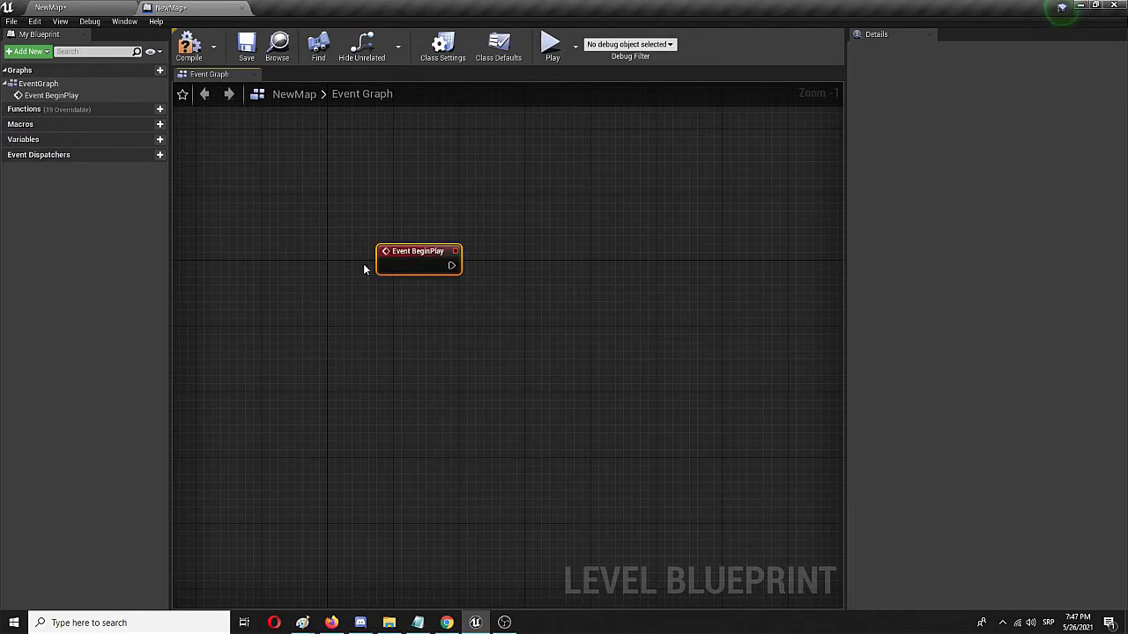
pyautogui.moveTo(404, 257); pyautogui.dragTo(387, 257)
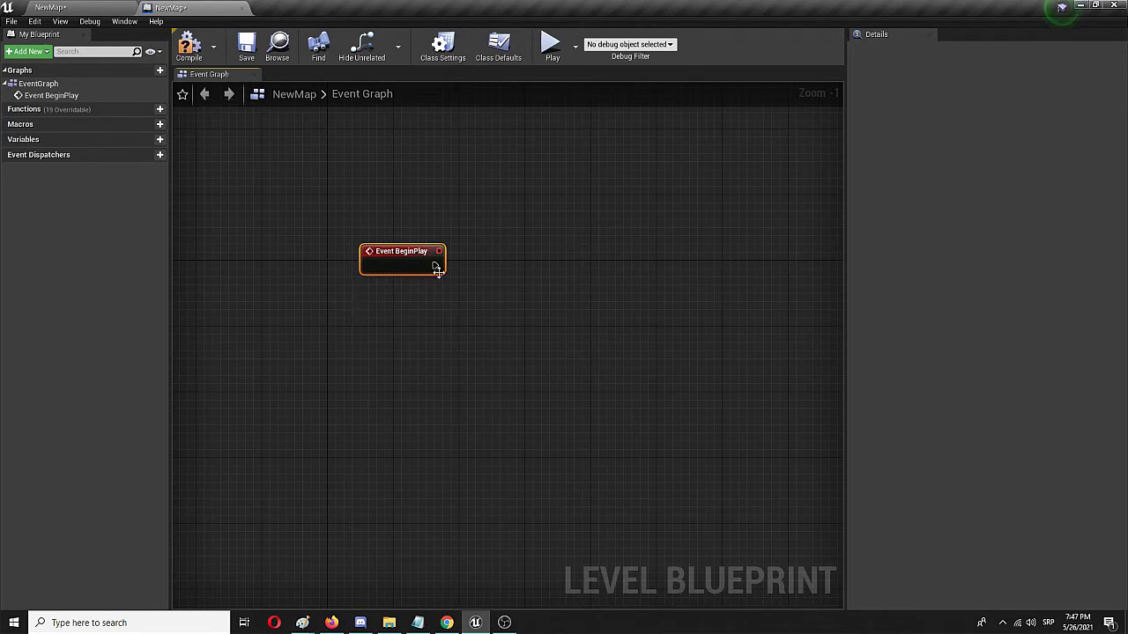
# - Add a Sequence flow control node connected to the execution output of Event BeginPlay
pyautogui.moveTo(436, 265); pyautogui.dragTo(531, 265)
pyautogui.write('seq')
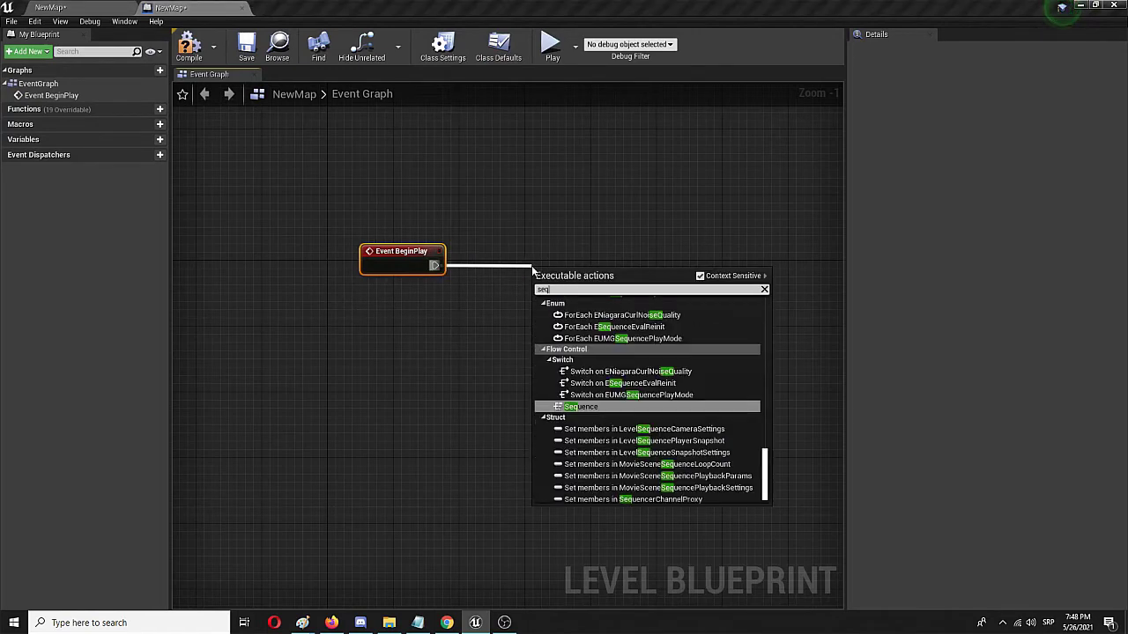
pyautogui.write('uec')
pyautogui.press('BackSpace')
pyautogui.press('BackSpace')
pyautogui.press('BackSpace')
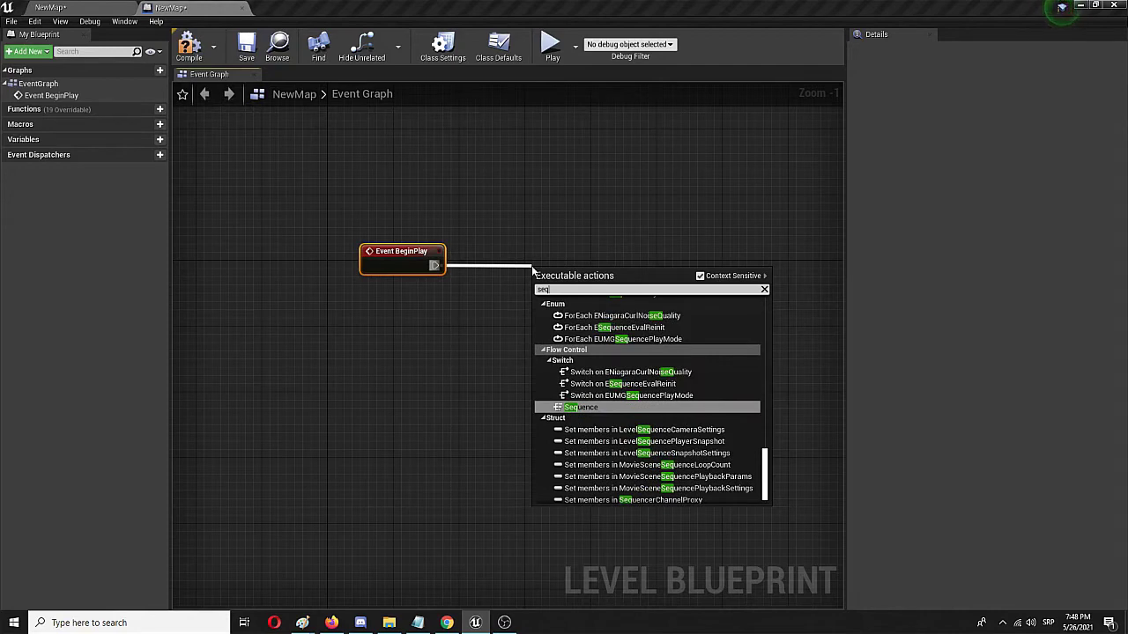
pyautogui.click(586, 406)
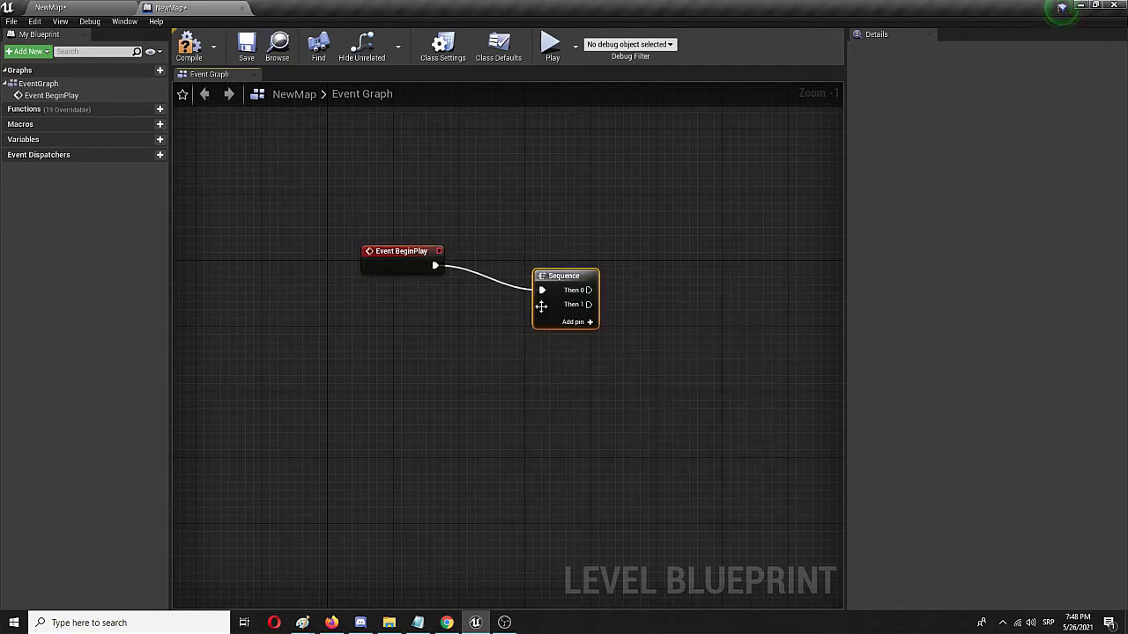
# - Align the Sequence node closer to Event BeginPlay and connect a Create Level Sequence Player node to its Then 0 output
pyautogui.moveTo(544, 303); pyautogui.dragTo(520, 278)
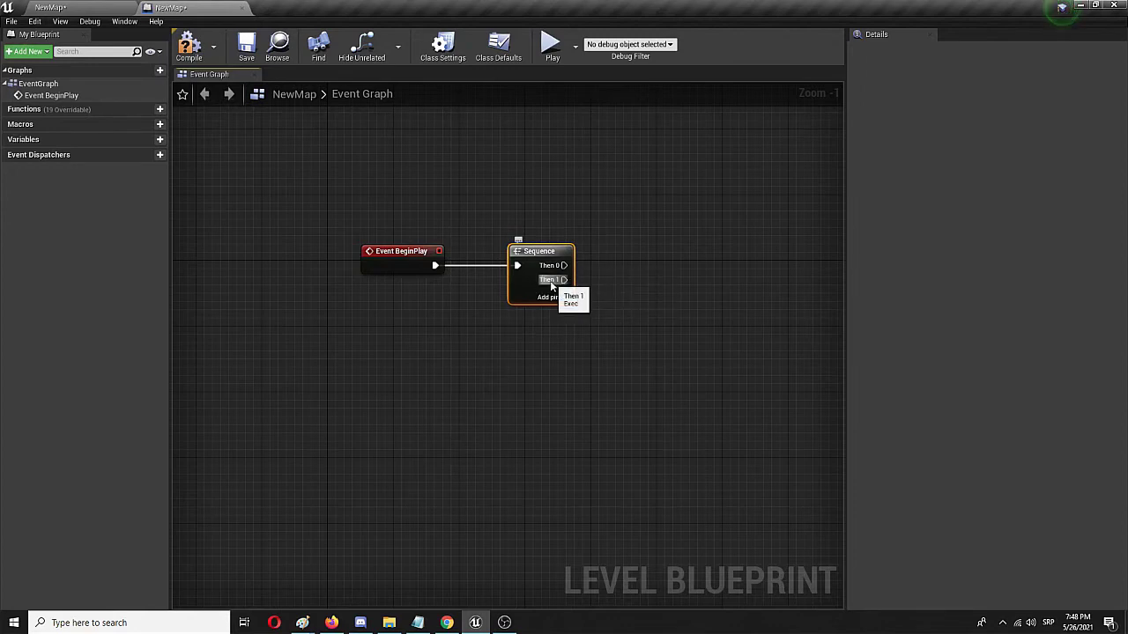
pyautogui.moveTo(550, 251); pyautogui.dragTo(518, 249)
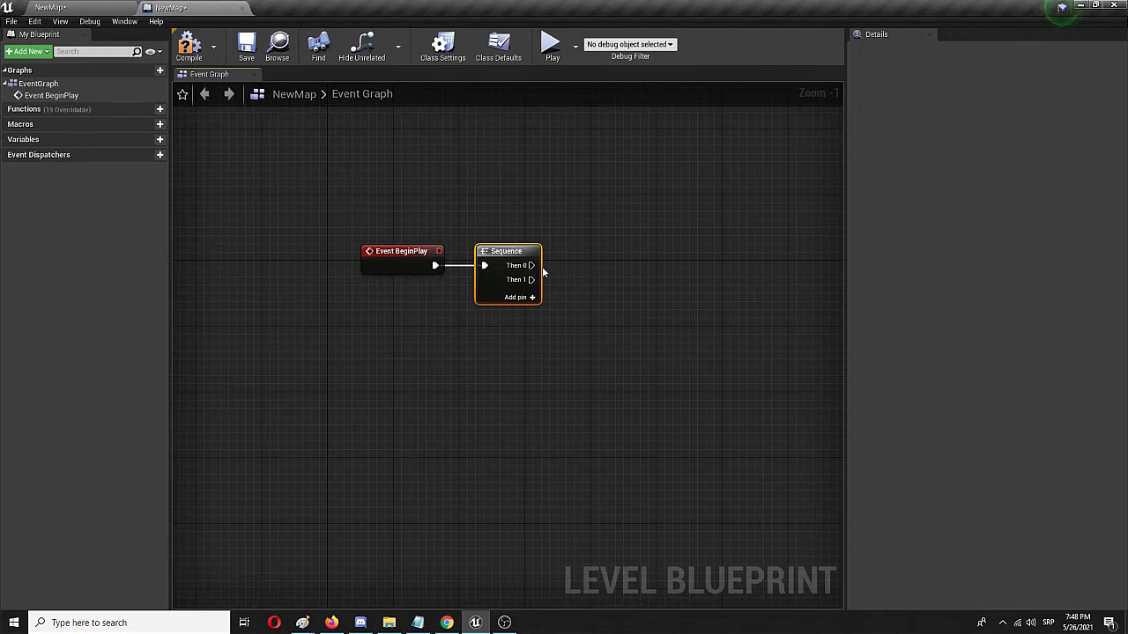
pyautogui.moveTo(535, 270); pyautogui.dragTo(641, 266)
pyautogui.write('level se')
pyautogui.press('Up')
pyautogui.press('Up')
pyautogui.press('Return')
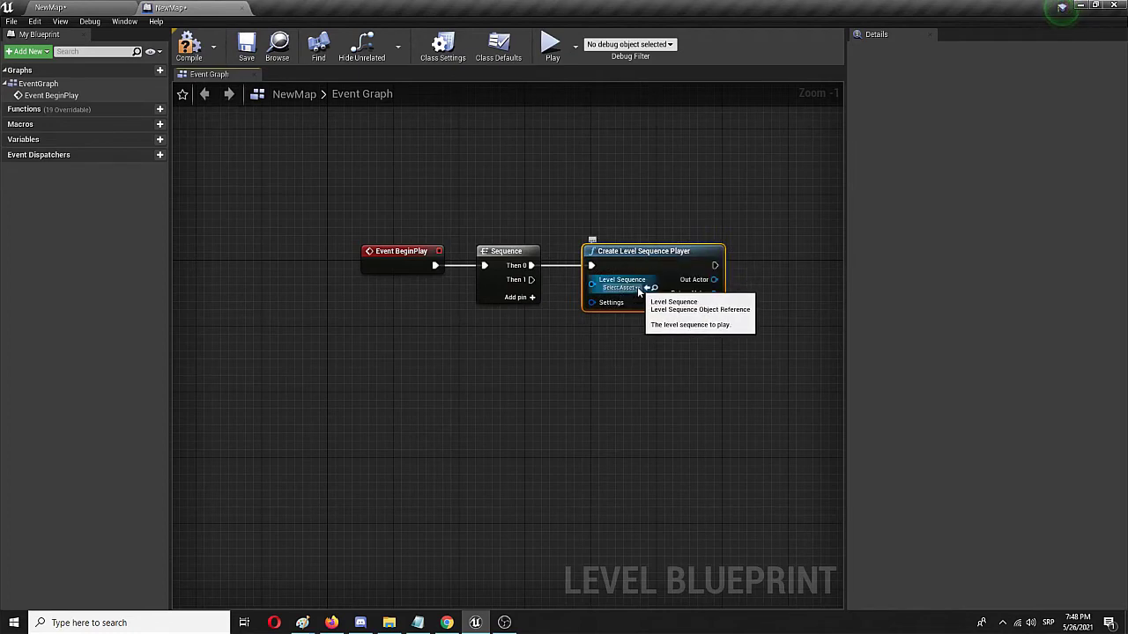
# - Assign O_cin as the Create Level Sequence Player's level sequence and promote its Return Value to a variable
pyautogui.click(638, 289)
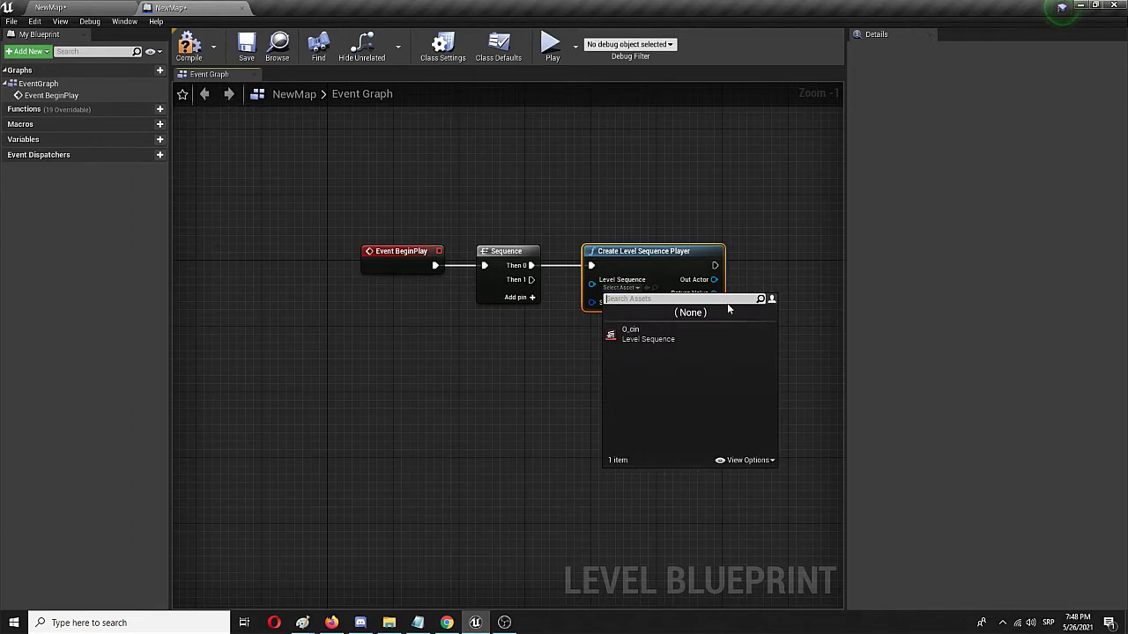
pyautogui.click(654, 339)
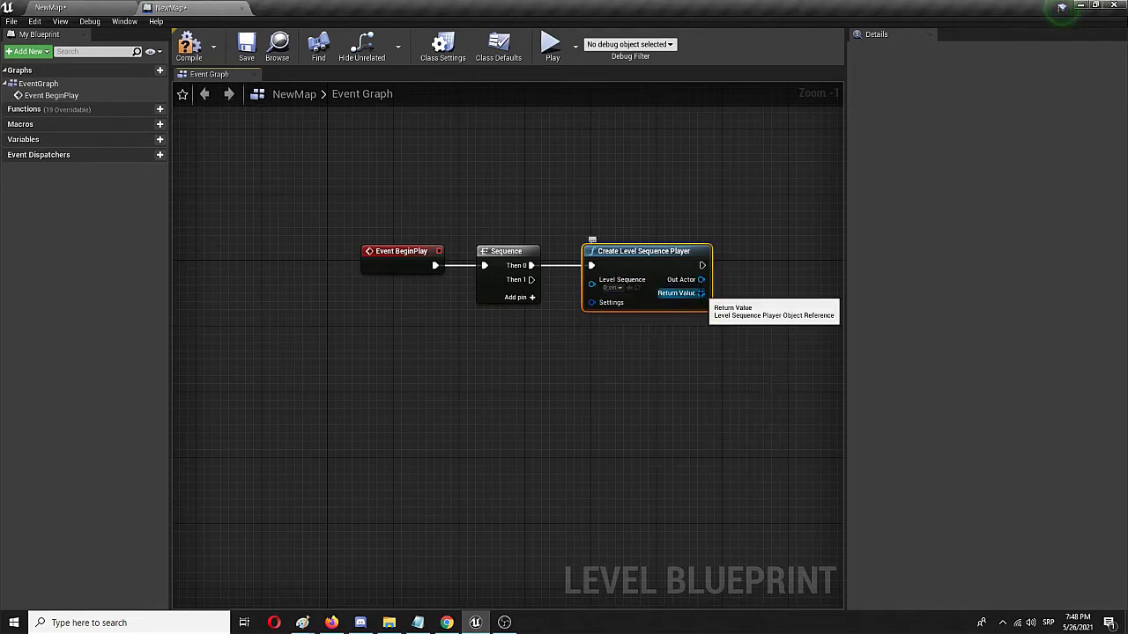
pyautogui.moveTo(701, 295); pyautogui.dragTo(771, 265)
pyautogui.click(816, 313)
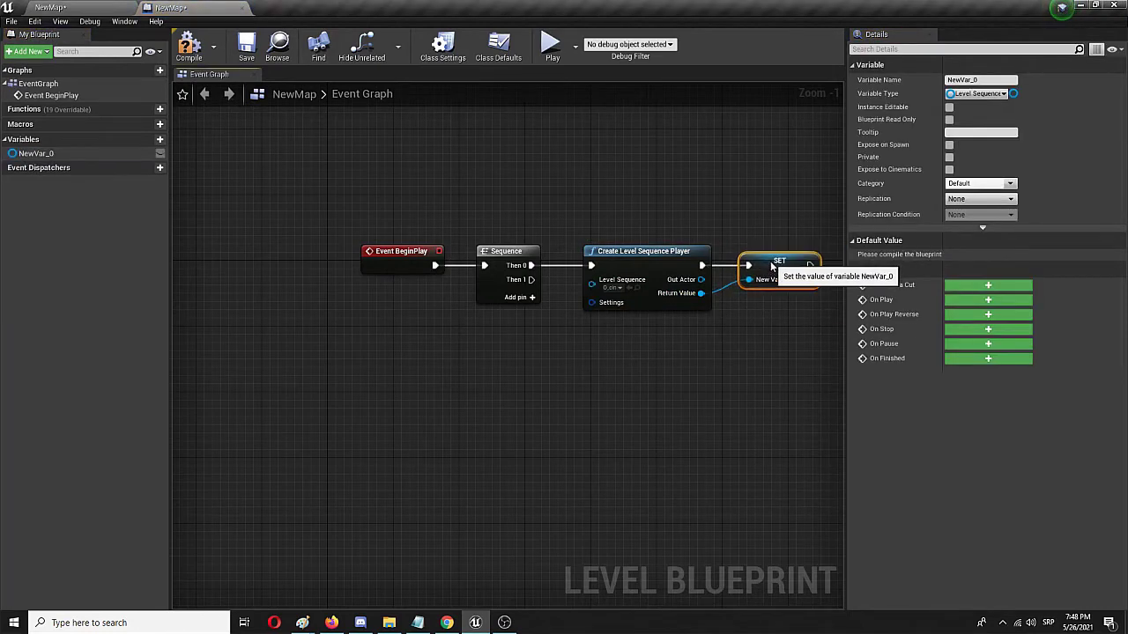
# - Rename the new level sequence player variable to O_cin
pyautogui.click(64, 156)
pyautogui.rightClick(67, 151)
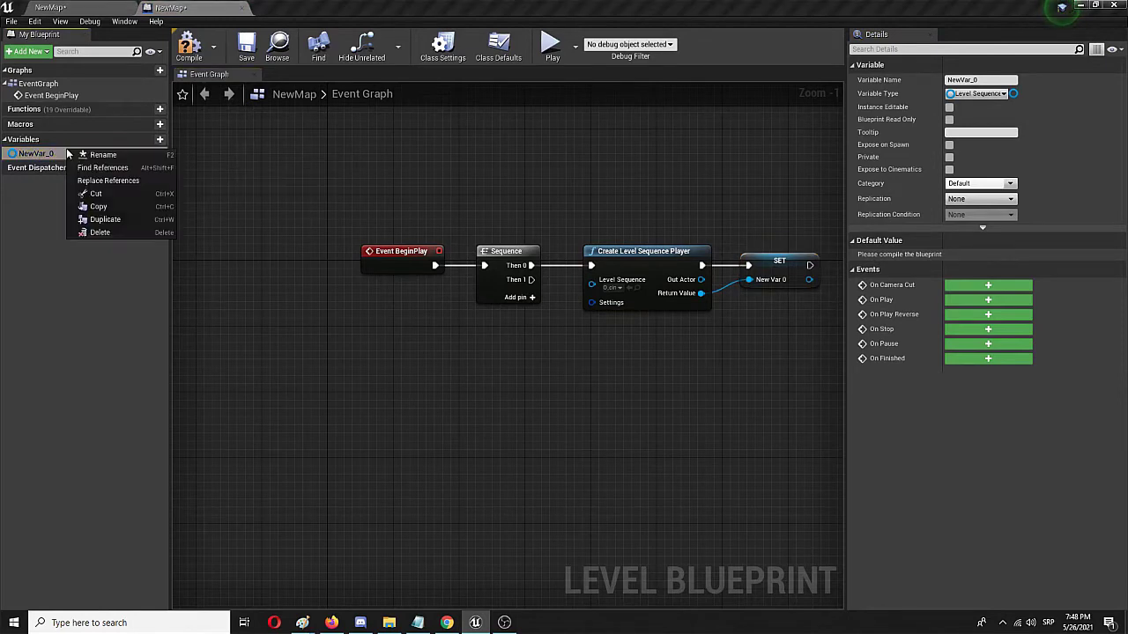
pyautogui.click(133, 157)
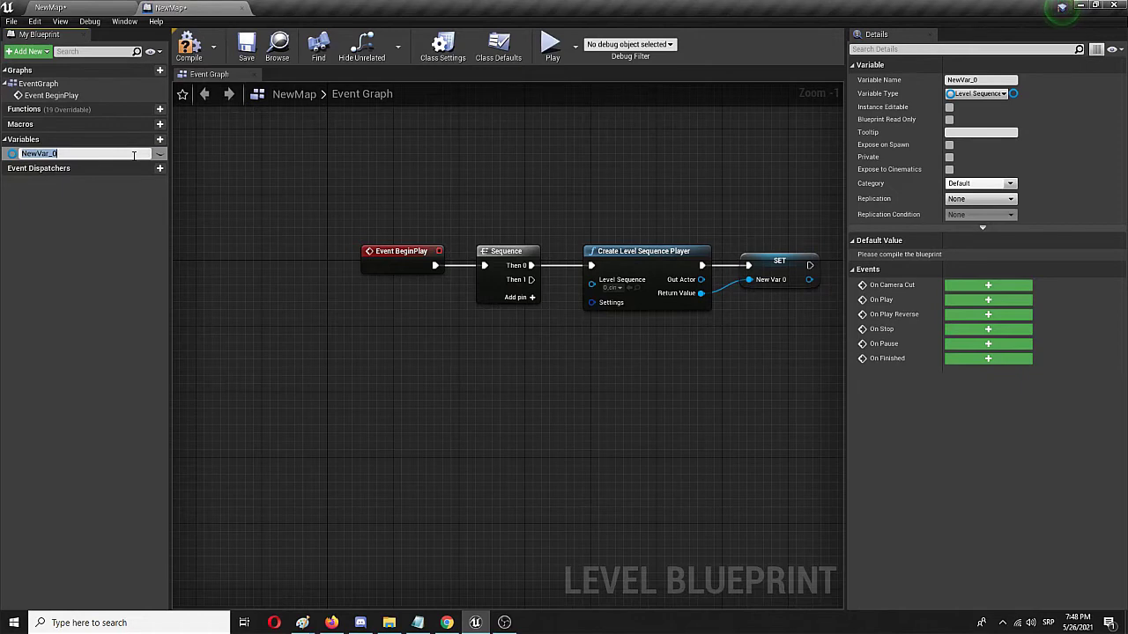
pyautogui.write('O_cin')
pyautogui.press('Return')
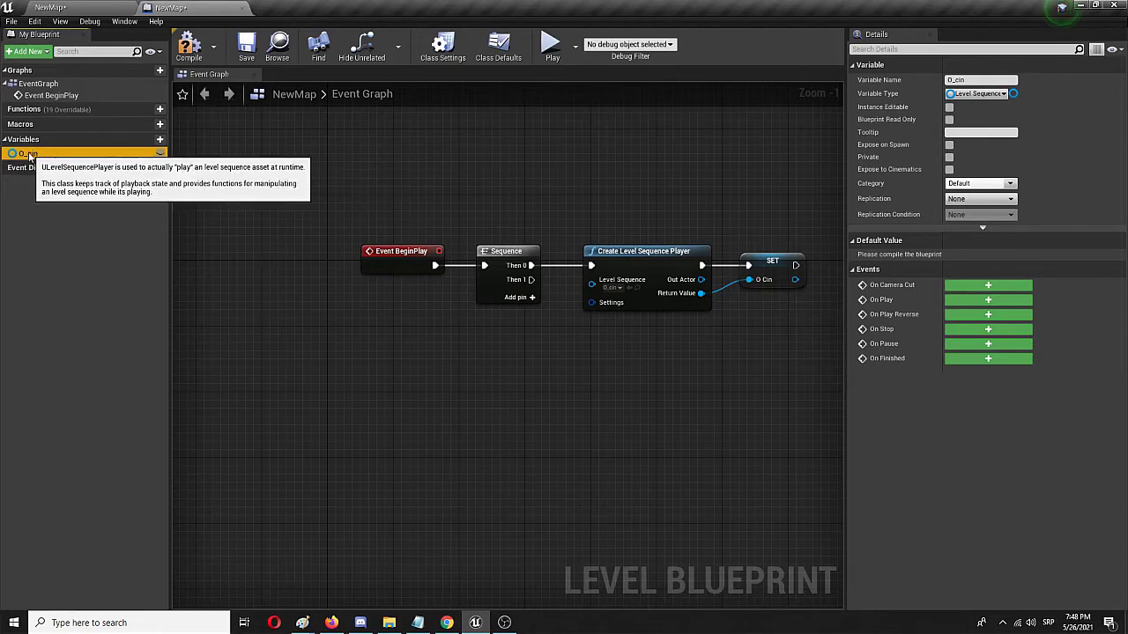
# - Place a getter for the O_cin variable below the Sequence node and add a Play node targeting it
pyautogui.moveTo(28, 153); pyautogui.dragTo(569, 366)
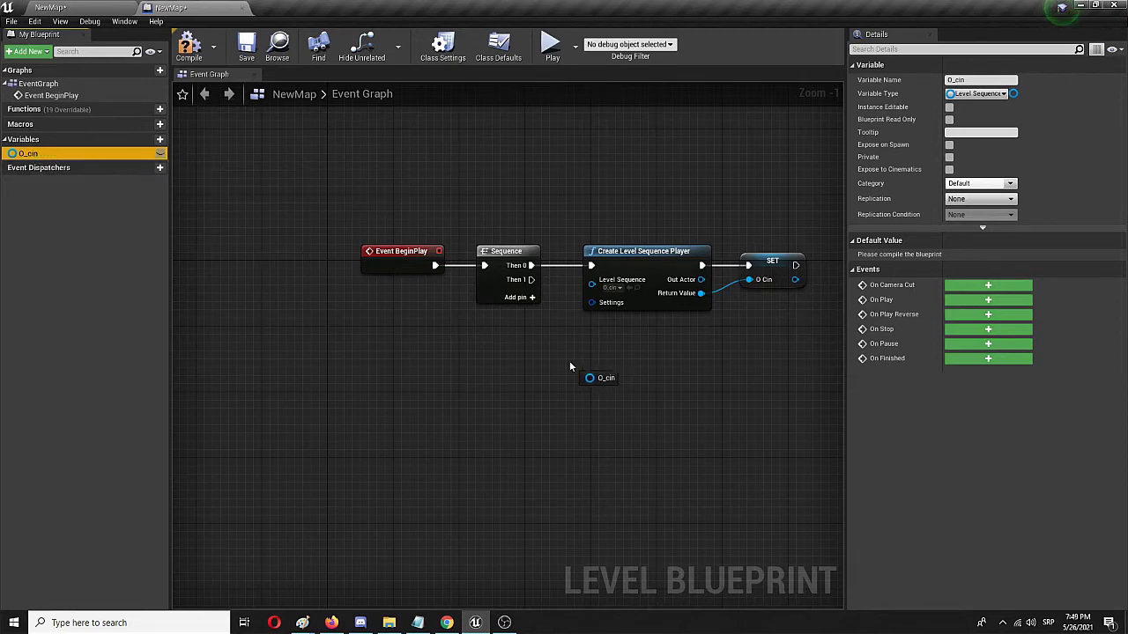
pyautogui.moveTo(569, 367); pyautogui.dragTo(563, 370)
pyautogui.click(591, 379)
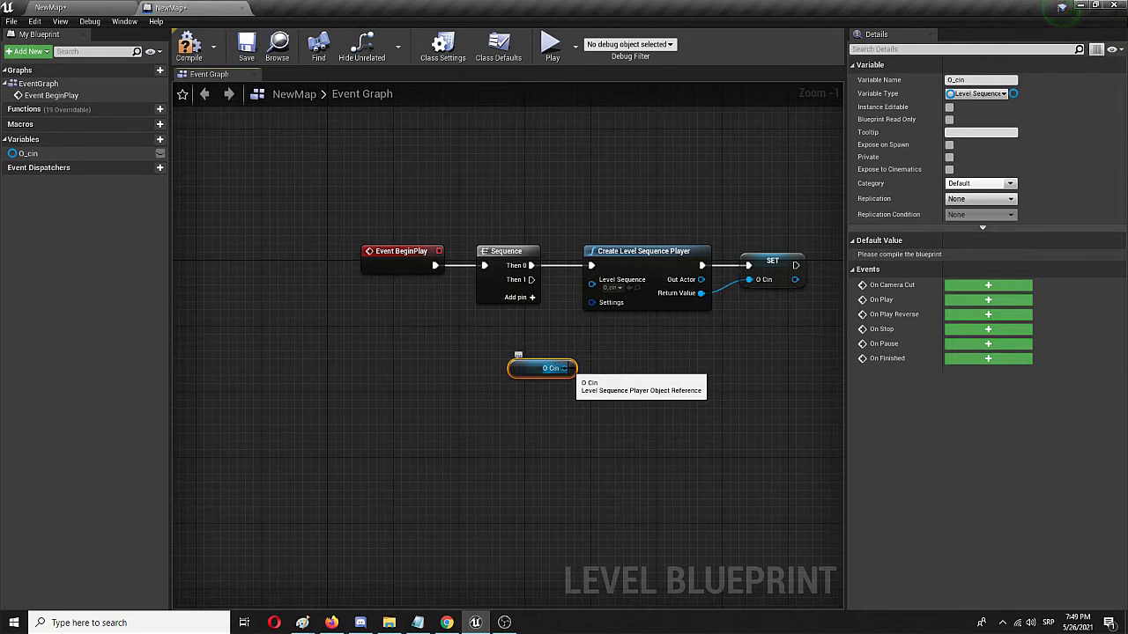
pyautogui.moveTo(567, 368); pyautogui.dragTo(643, 356)
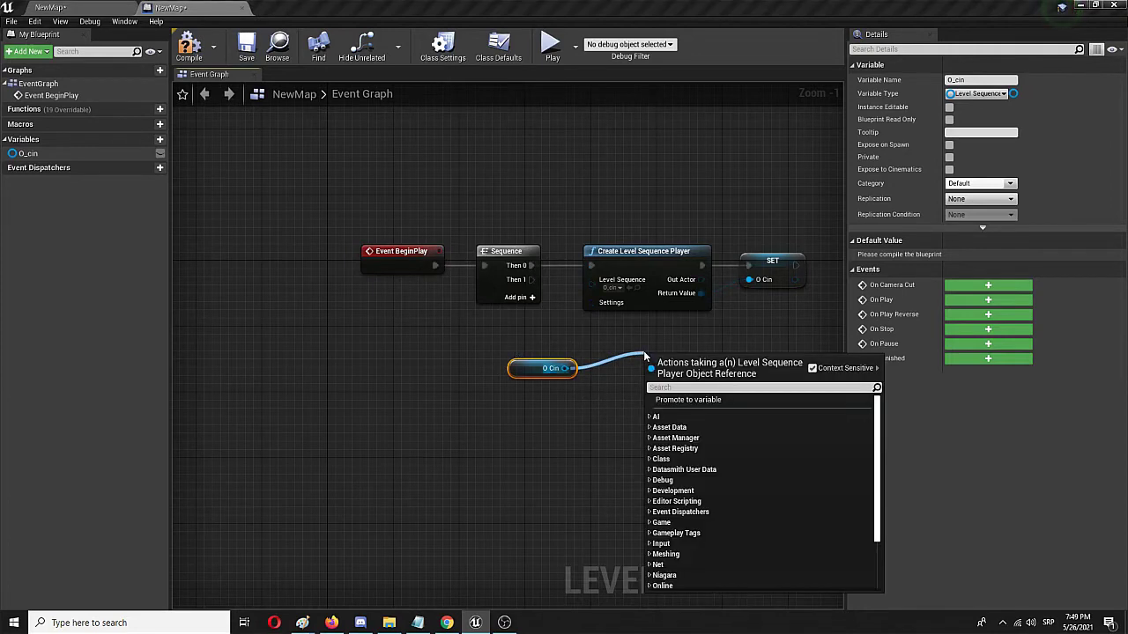
pyautogui.write('play')
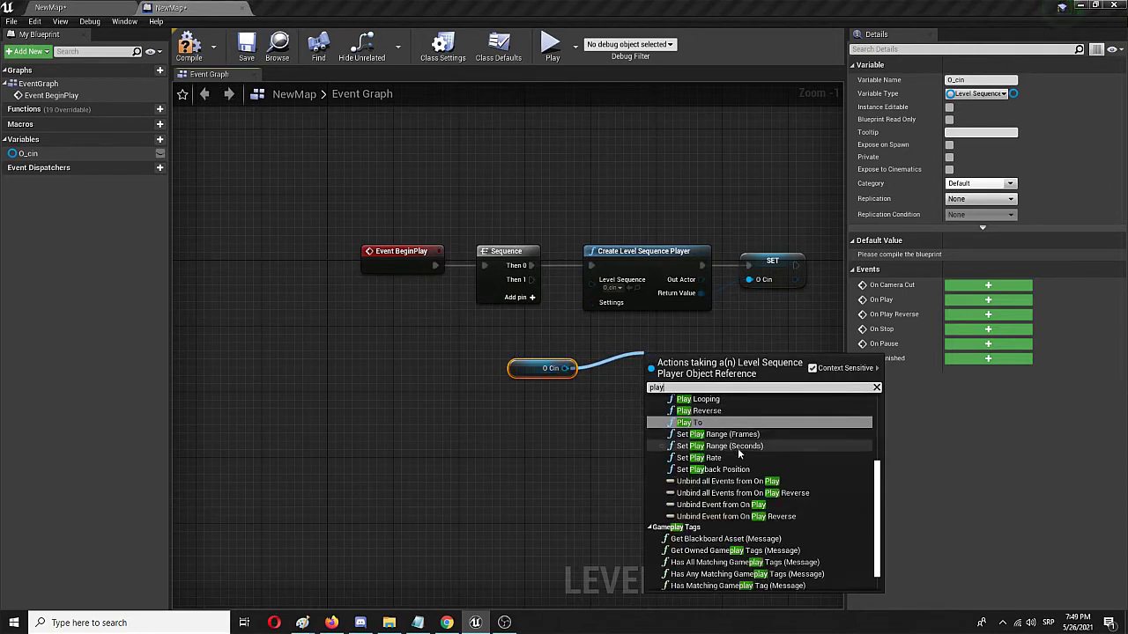
pyautogui.scroll(2, 737, 447)
pyautogui.click(703, 429)
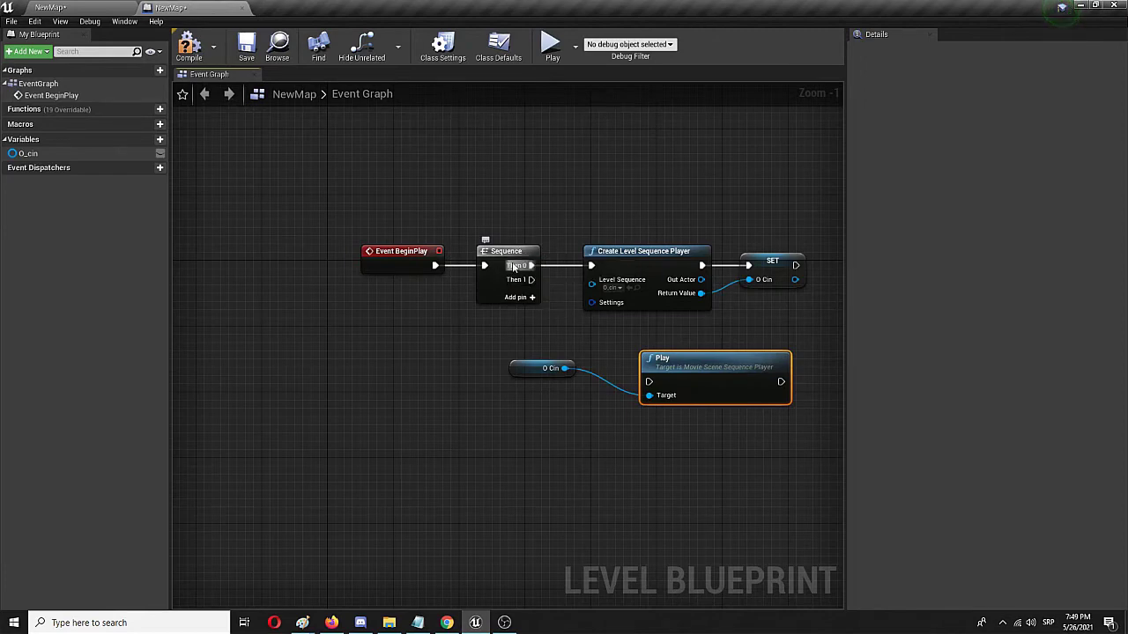
# - Connect the Sequence node's Then 1 output to the Play node and shift Play slightly up and left
pyautogui.moveTo(531, 280); pyautogui.dragTo(650, 382)
pyautogui.moveTo(725, 361); pyautogui.dragTo(709, 346)
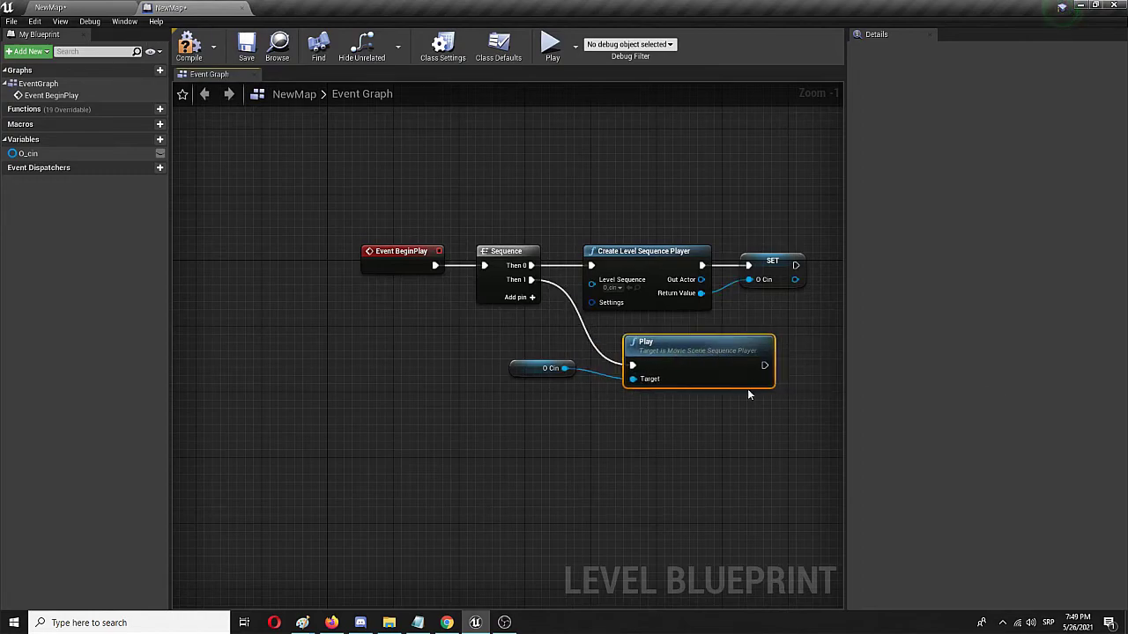
pyautogui.scroll(1, 747, 389)
pyautogui.moveTo(714, 211); pyautogui.dragTo(652, 257, button='right')
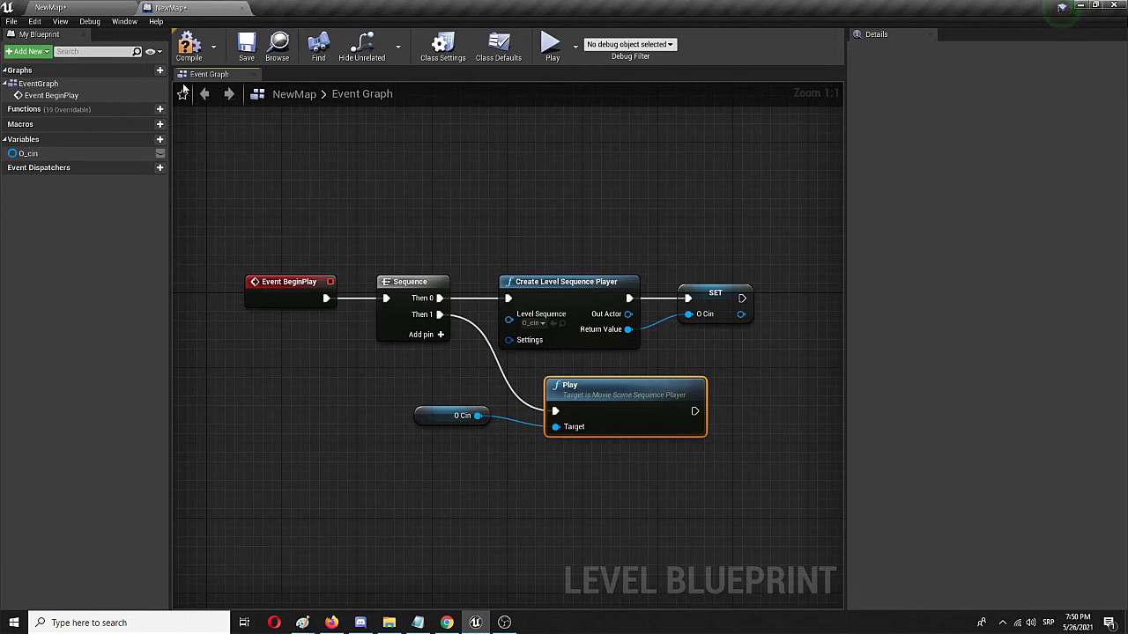
# - Compile and save the Level Blueprint and return to the NewMap level editor
pyautogui.click(186, 51)
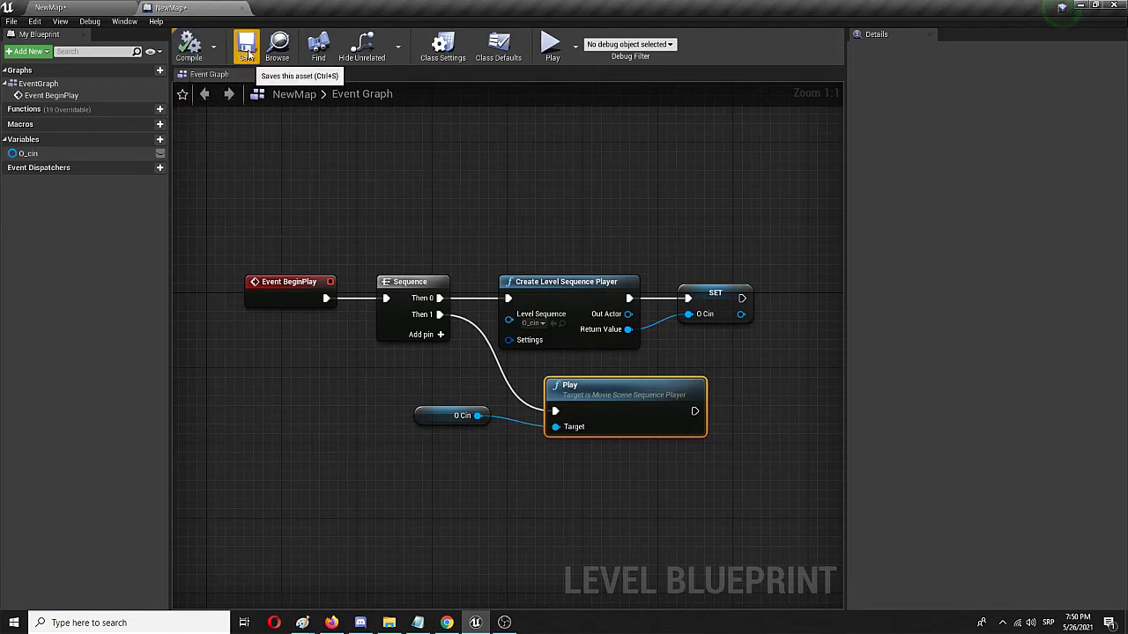
pyautogui.click(246, 50)
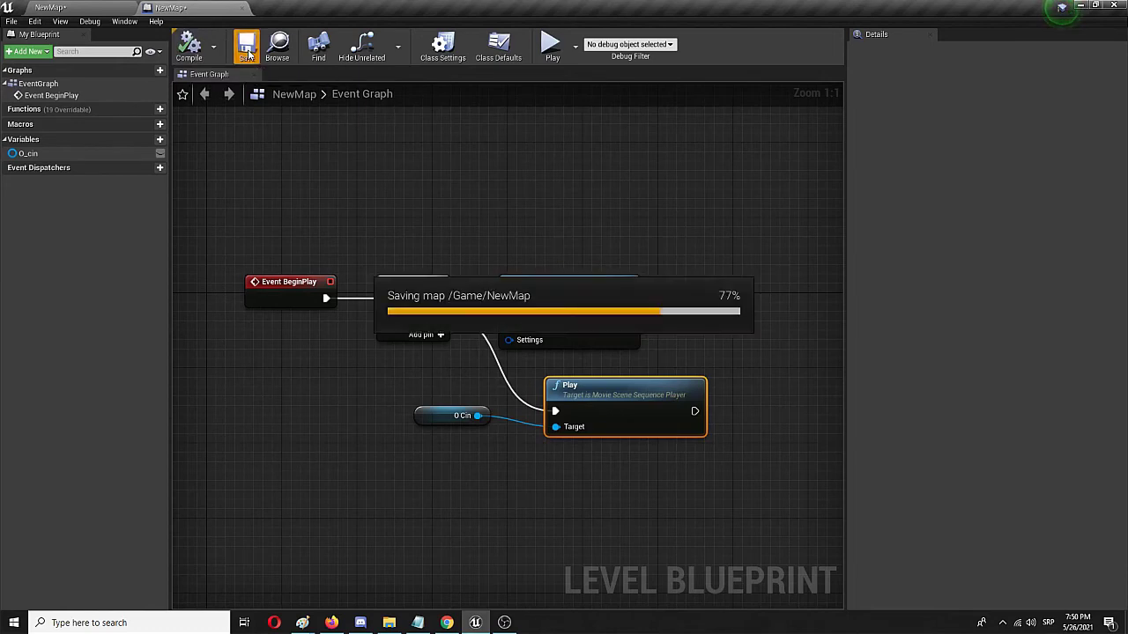
pyautogui.click(128, 11)
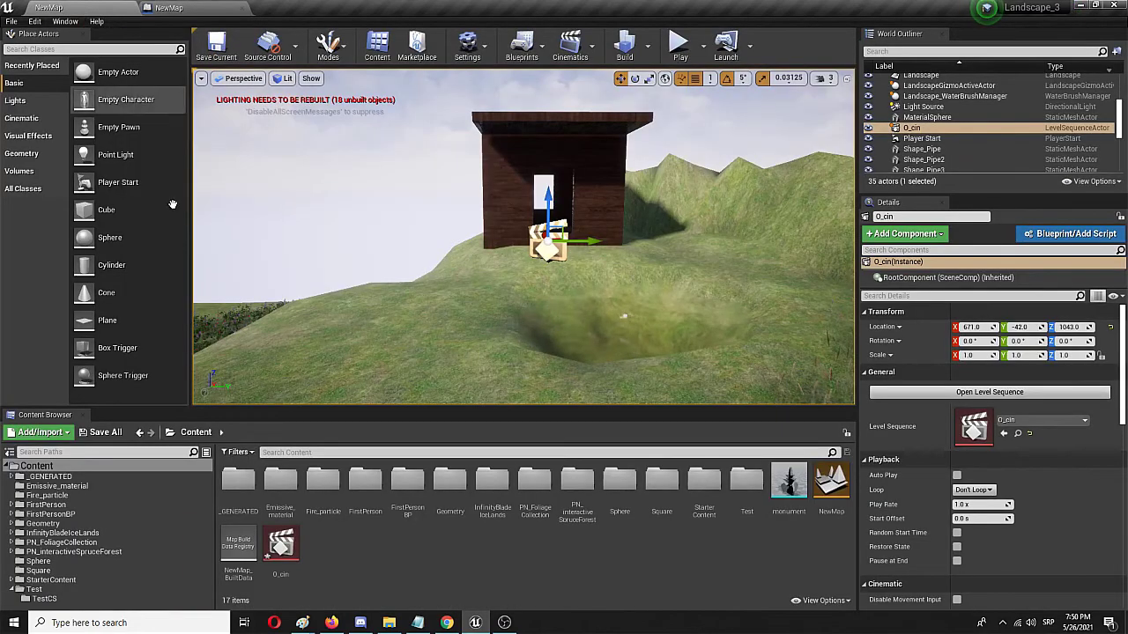
# - Play-test the level to check the opening cinematic, walk around the wooden house and stop the session
pyautogui.click(676, 67)
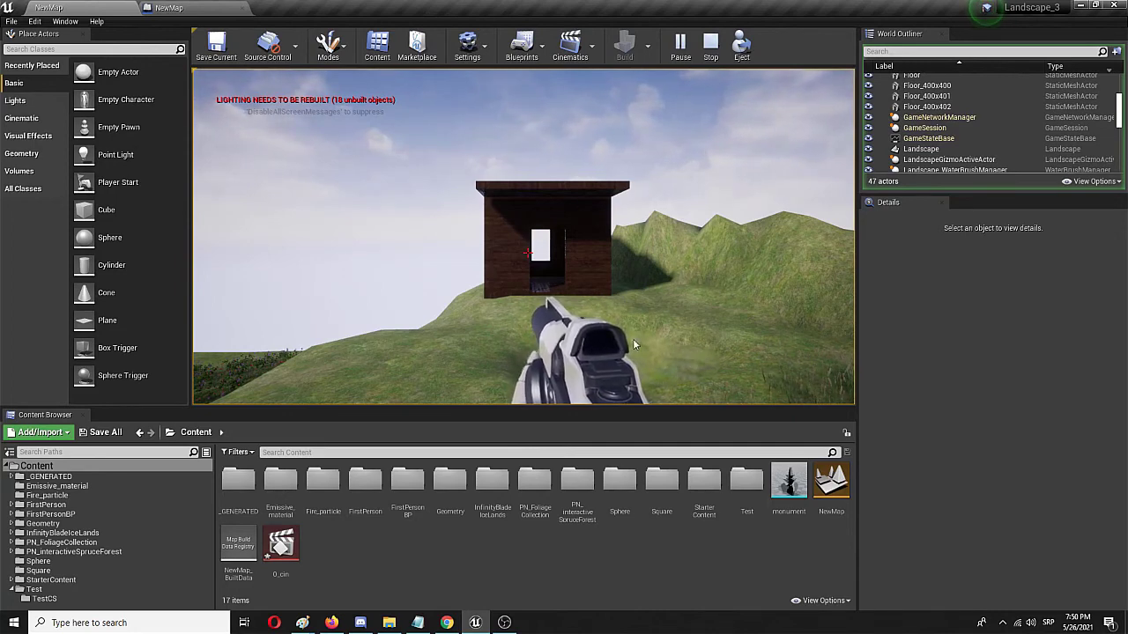
pyautogui.click(567, 319)
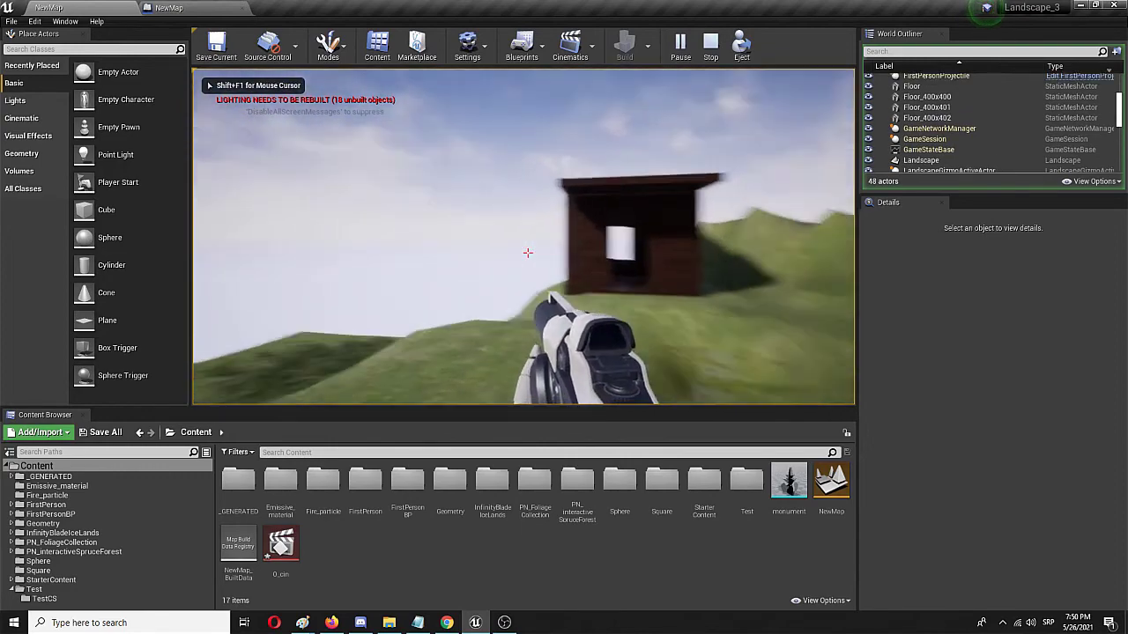
pyautogui.press('w')
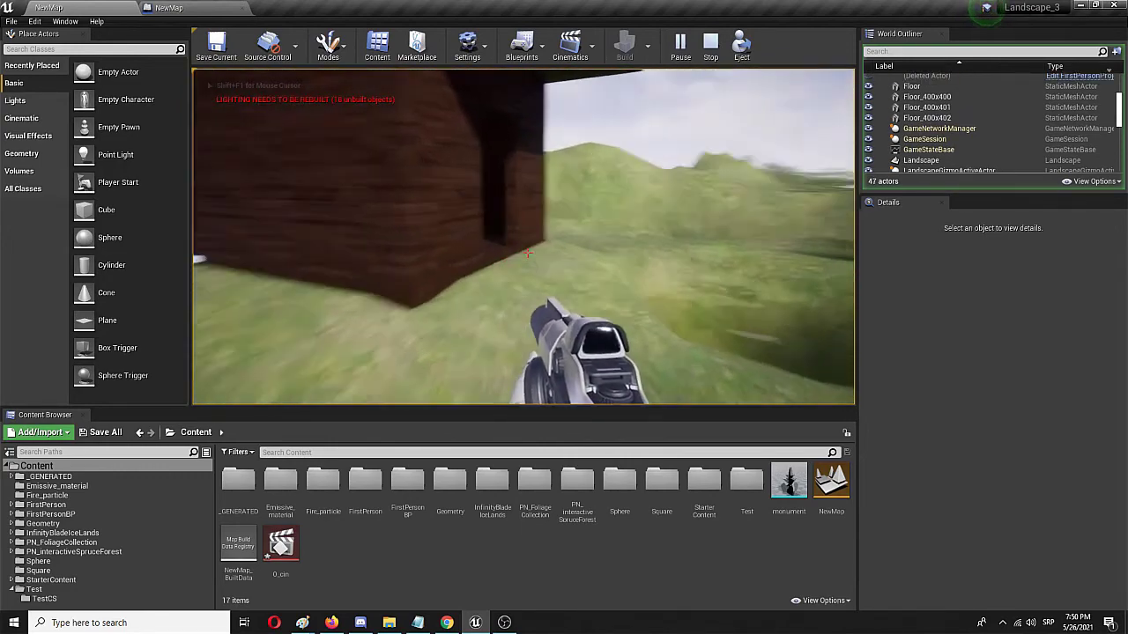
pyautogui.press('w')
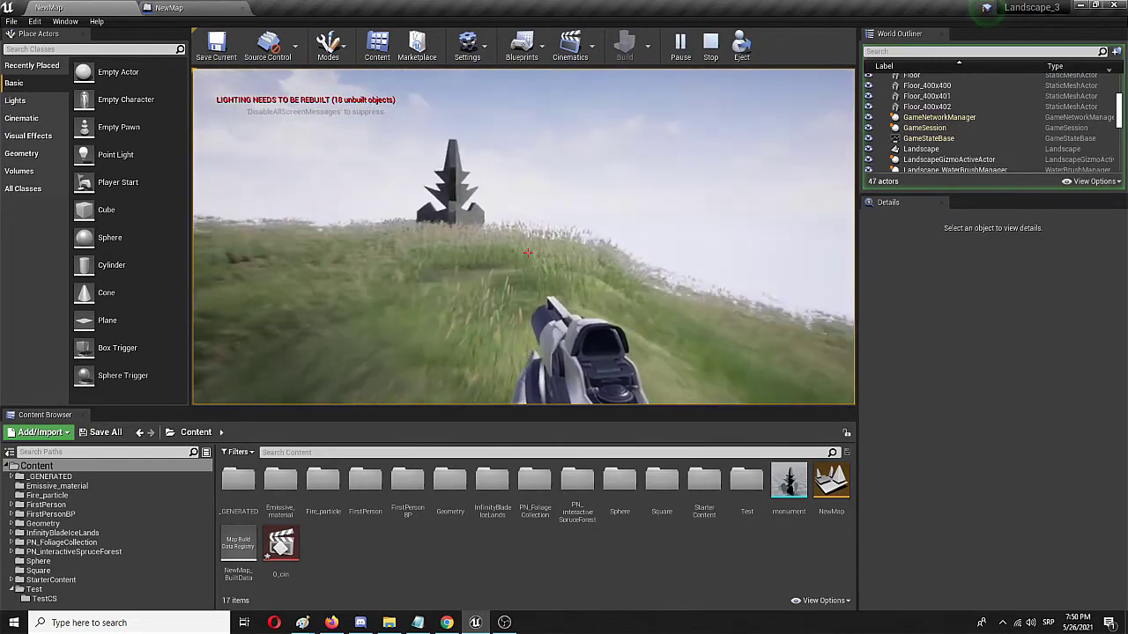
pyautogui.press('w')
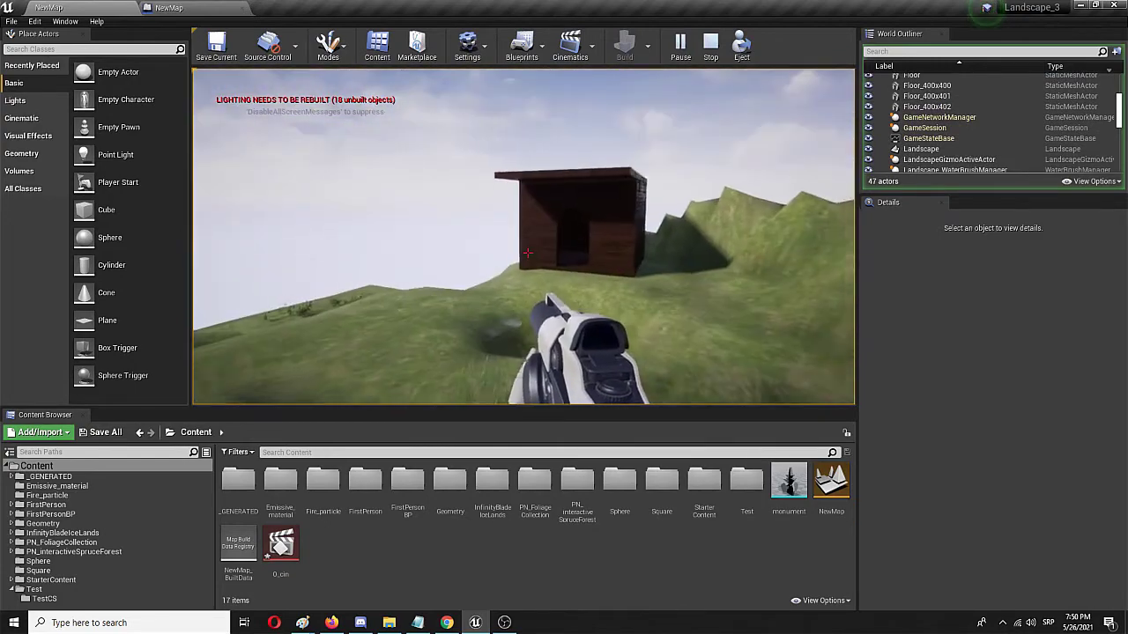
pyautogui.press('w')
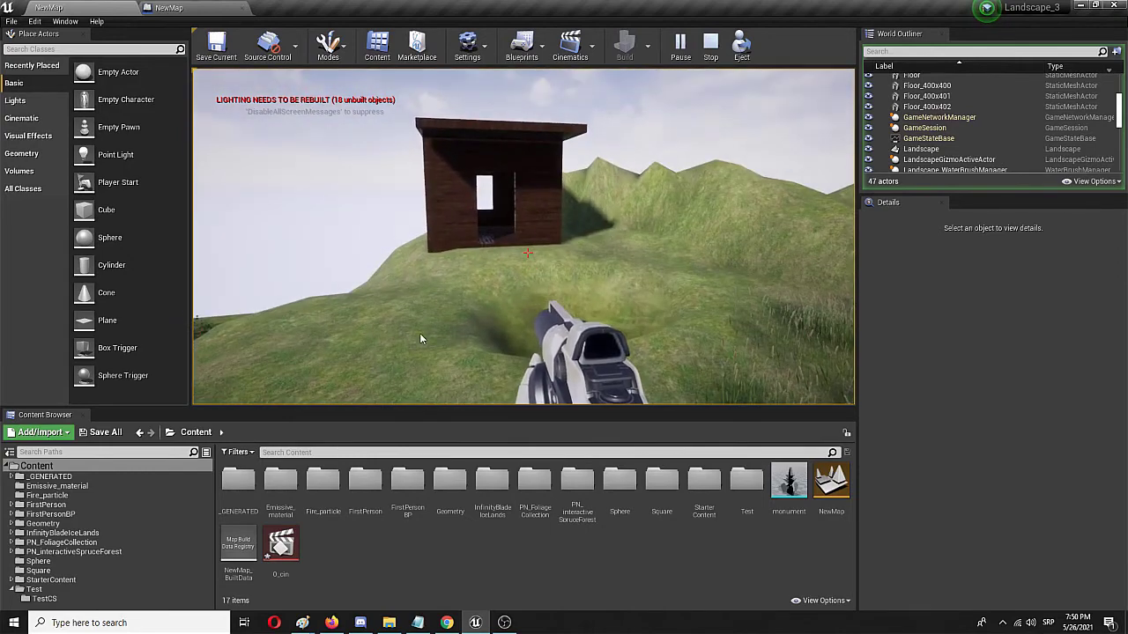
pyautogui.press('Escape')
# - Play-test again from a more distant editor view, walk around the house, stop the session and reopen the Level Blueprint
pyautogui.moveTo(630, 196); pyautogui.dragTo(735, 141, button='right')
pyautogui.press('s')
pyautogui.press('d')
pyautogui.press('s')
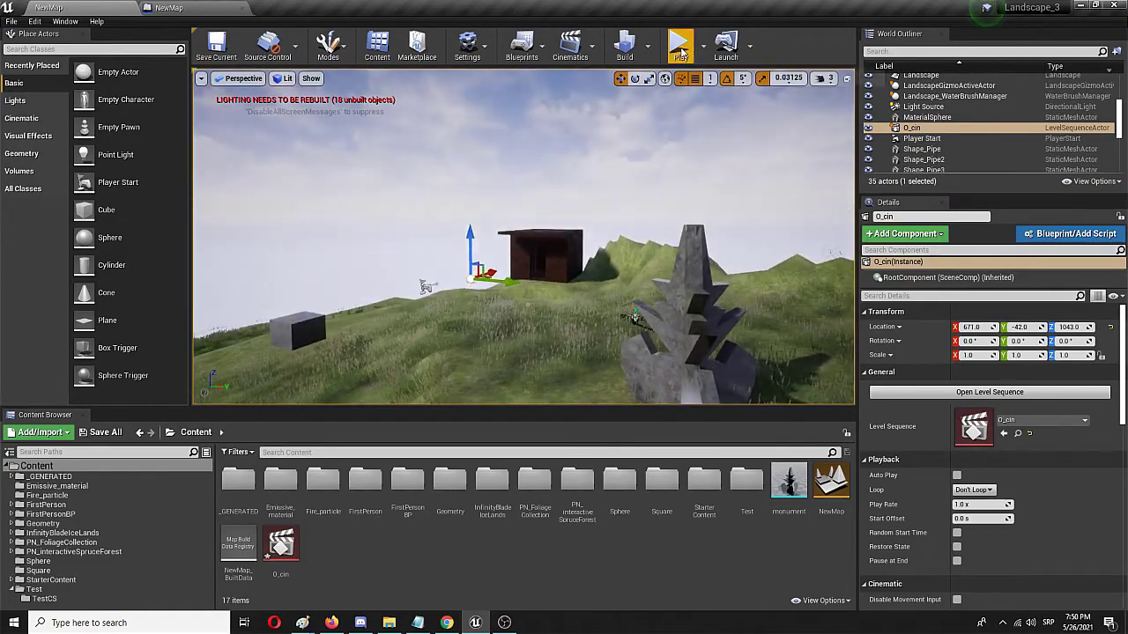
pyautogui.click(678, 44)
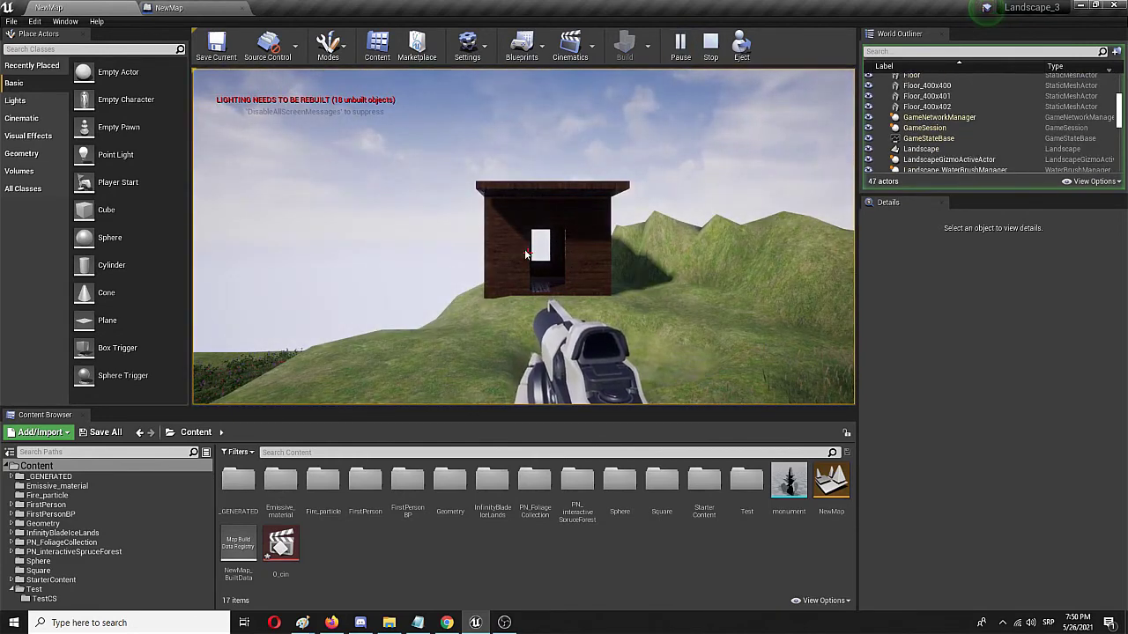
pyautogui.click(623, 315)
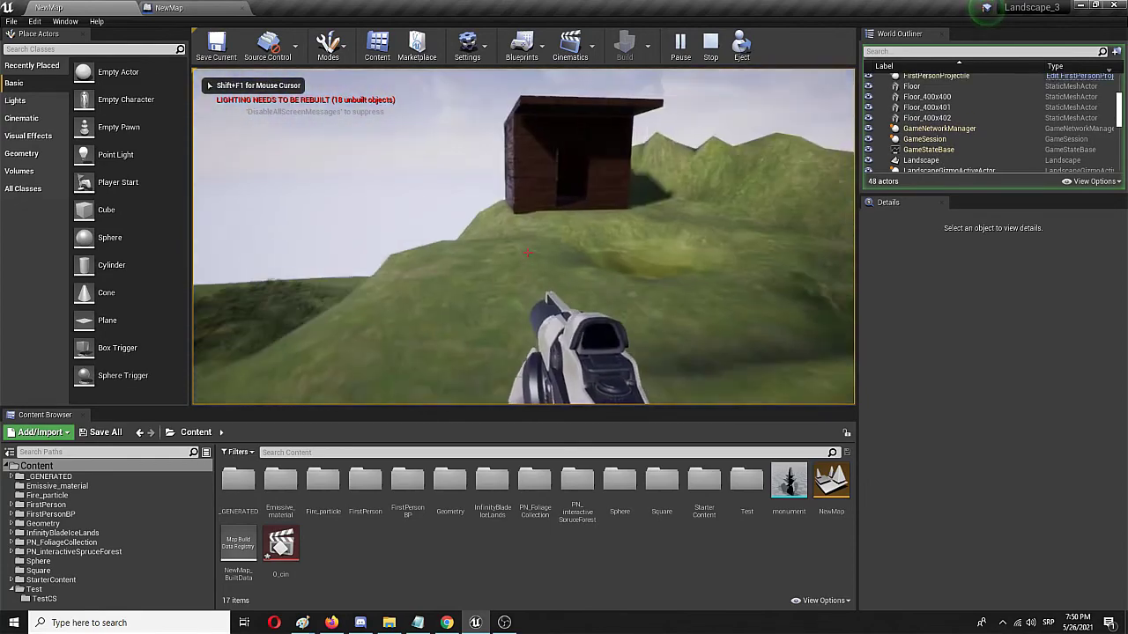
pyautogui.press('w')
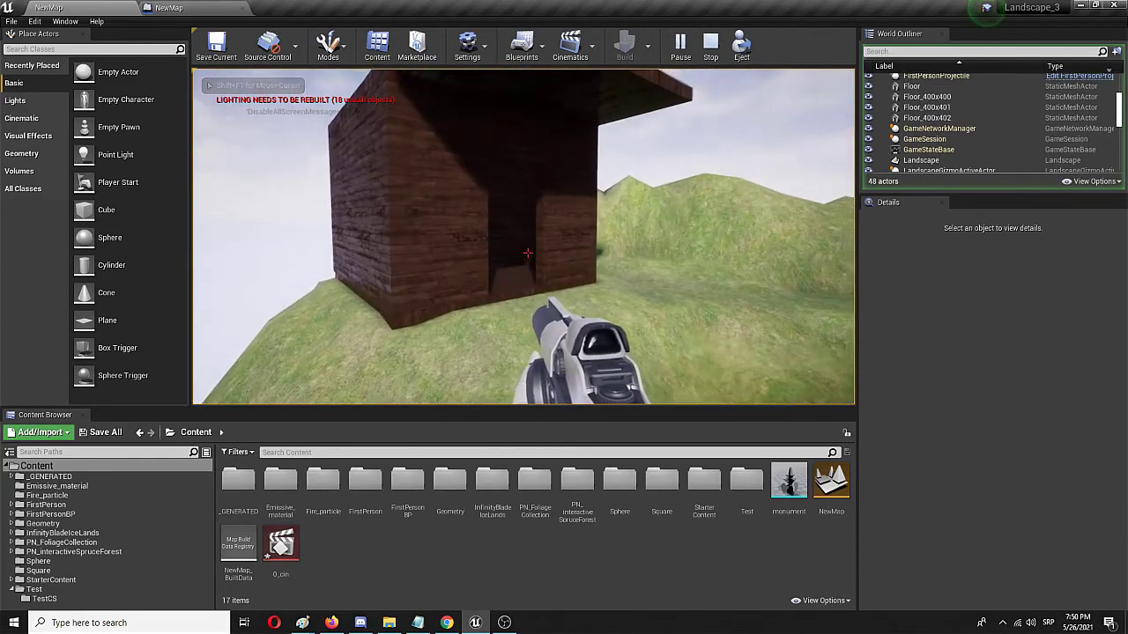
pyautogui.press('w')
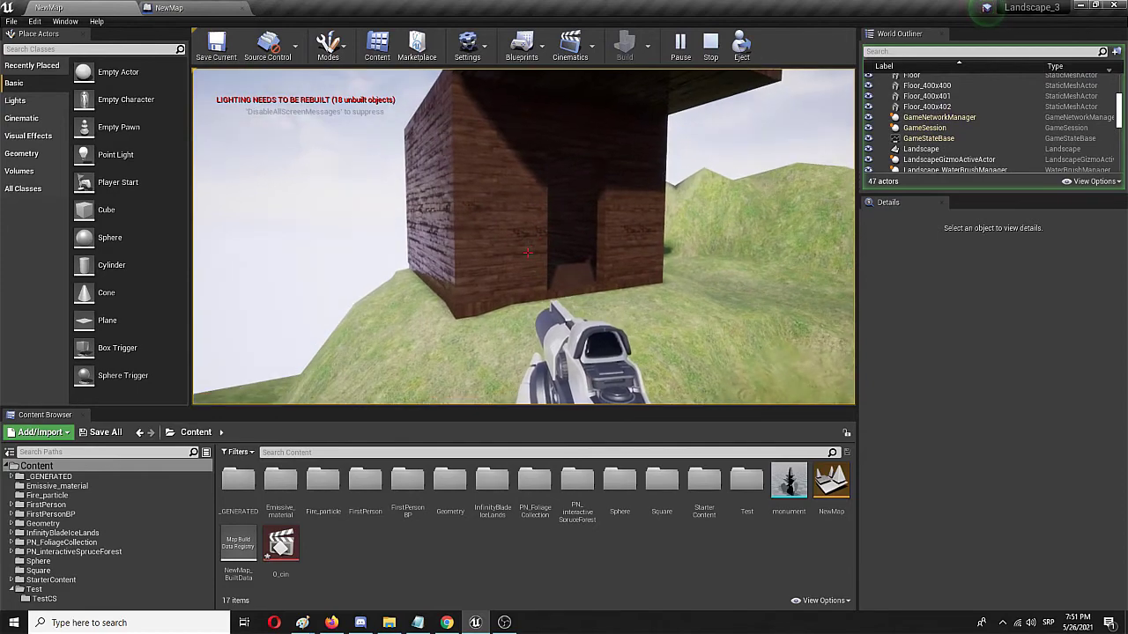
pyautogui.press('w')
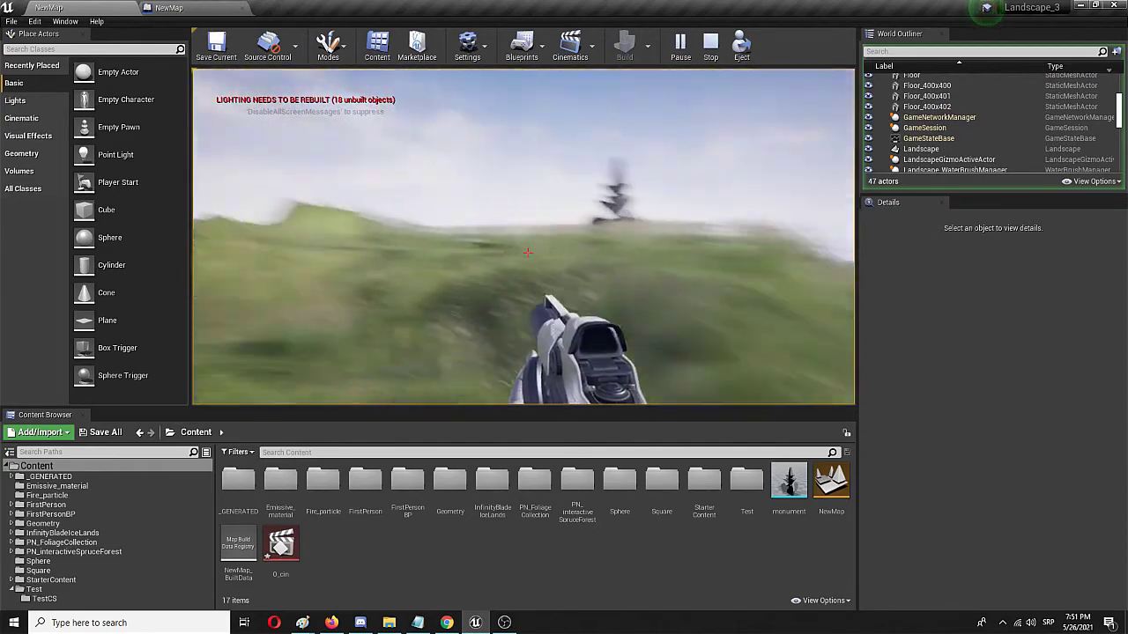
pyautogui.press('w')
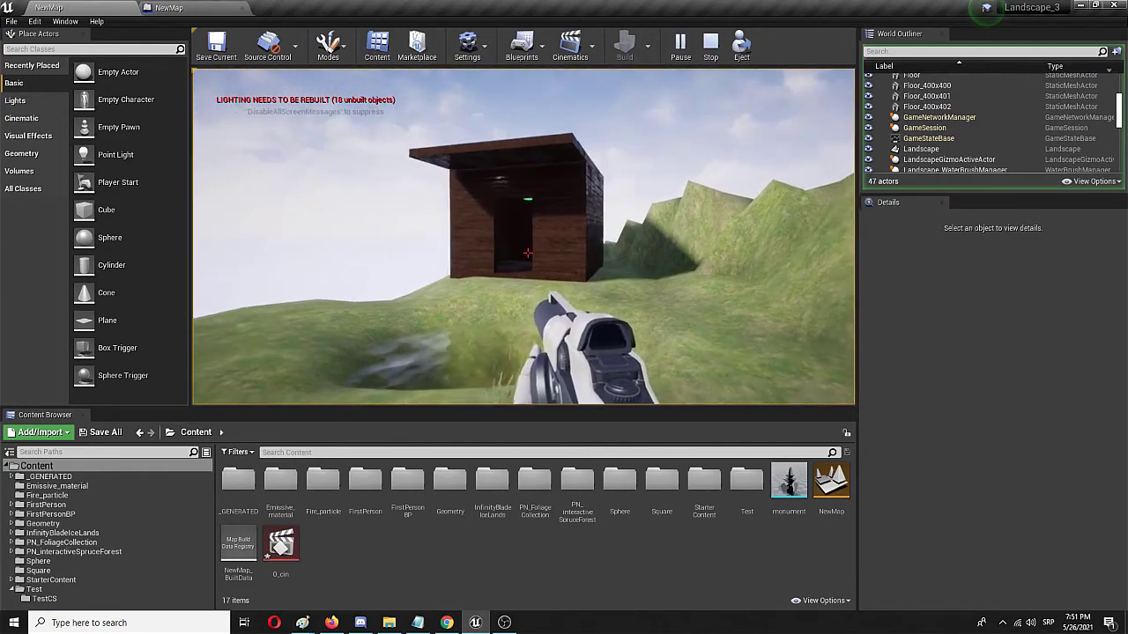
pyautogui.press('s')
pyautogui.press('w')
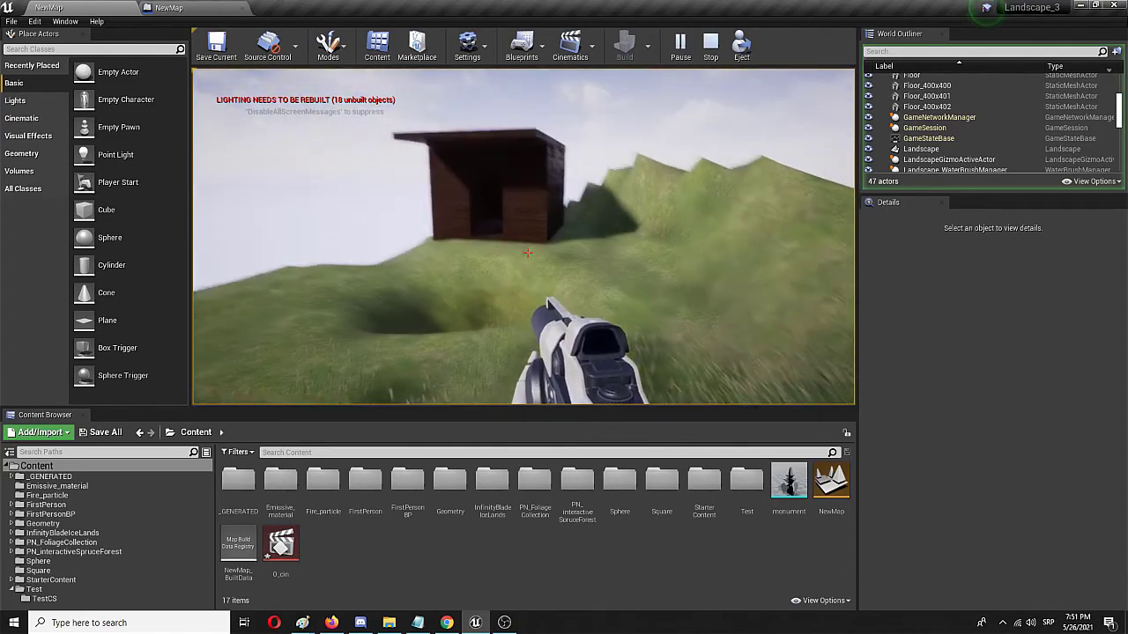
pyautogui.press('Escape')
pyautogui.click(187, 8)
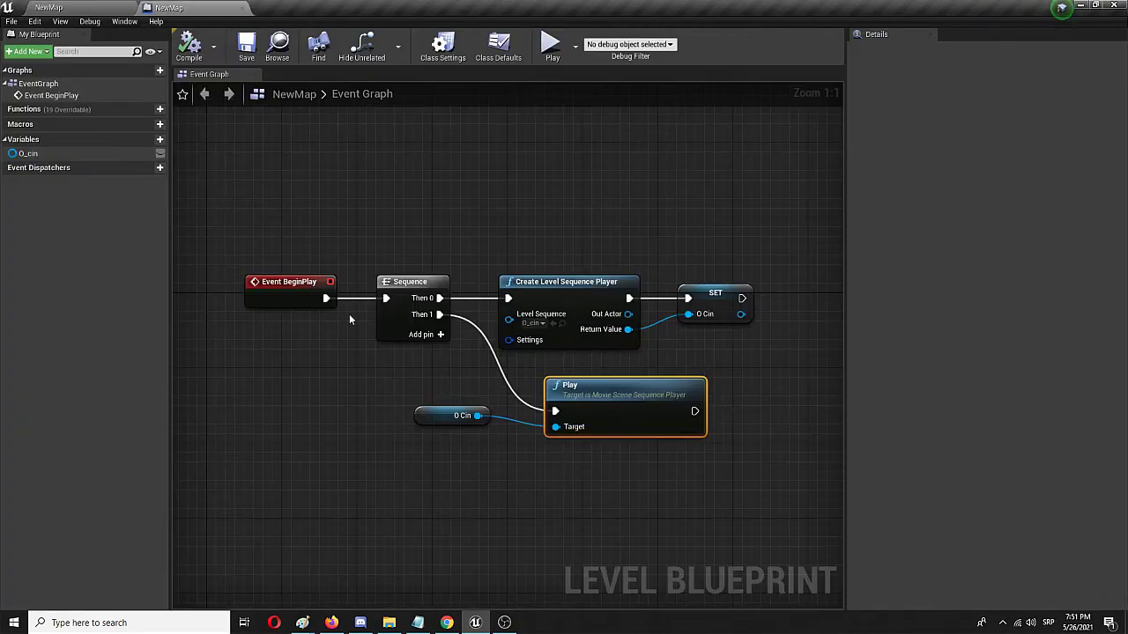